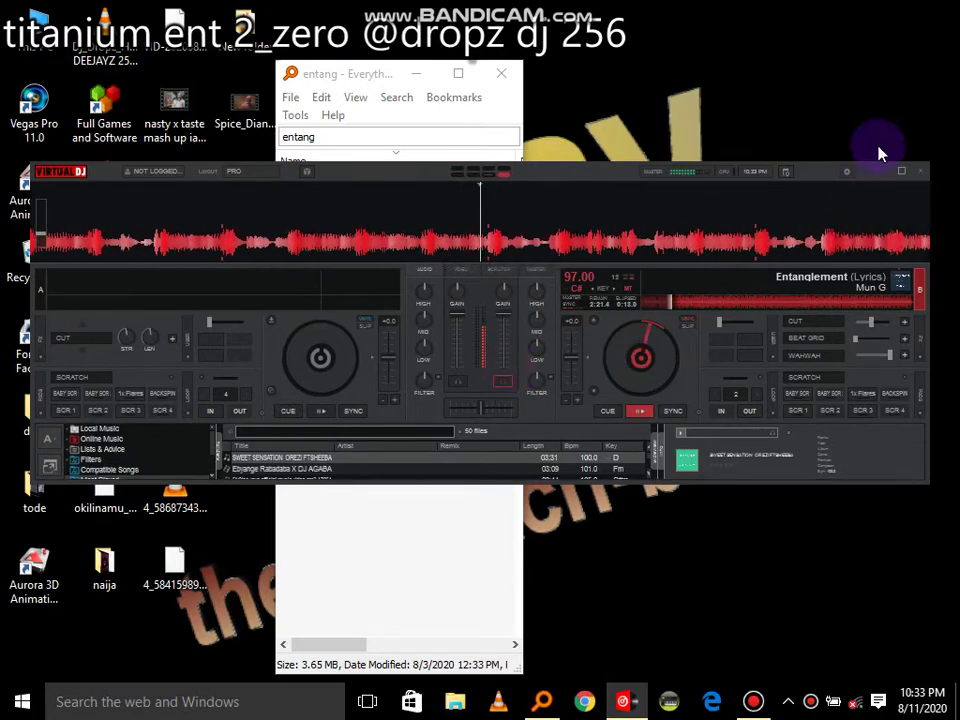
Step: Minimize the DJ software and the file search window, and hide the desktop icons
click(880, 172)
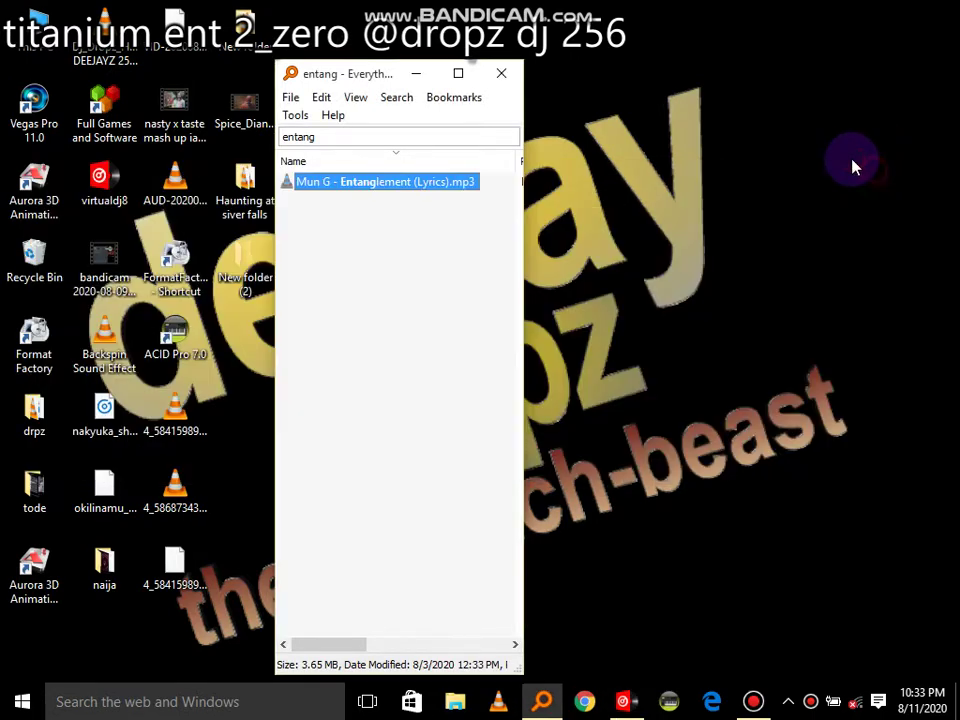
click(414, 71)
right_click(410, 71)
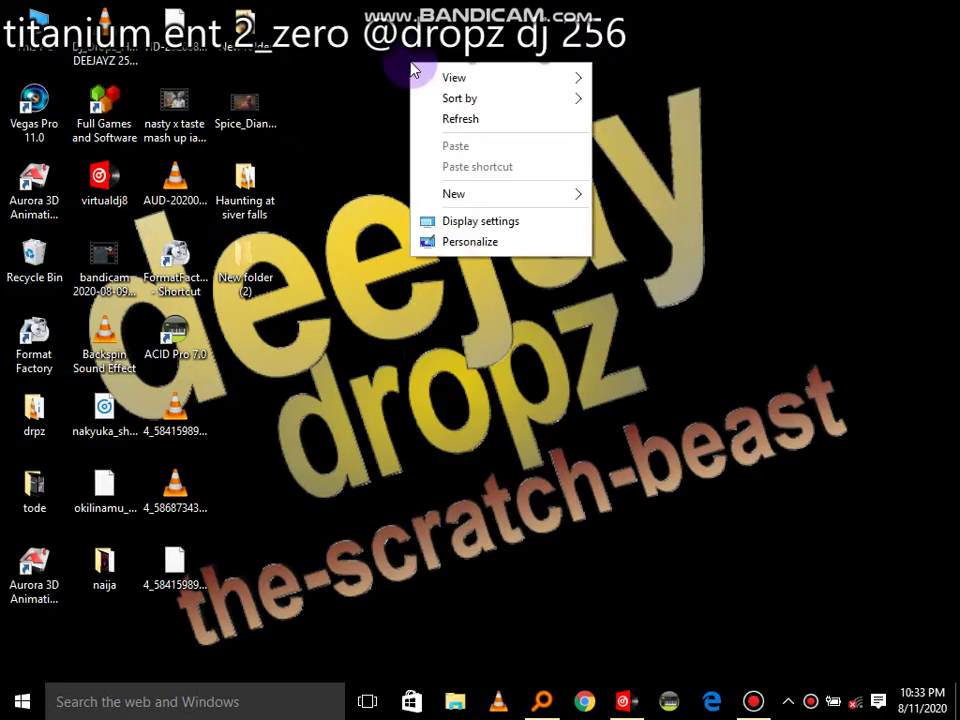
mouse_move(480, 79)
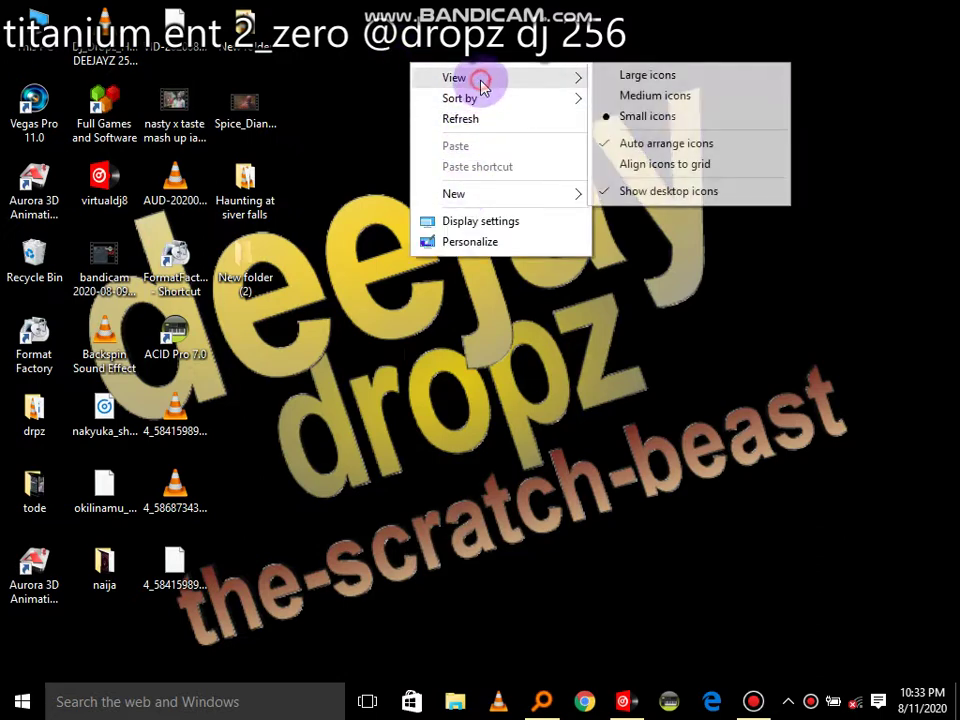
click(612, 192)
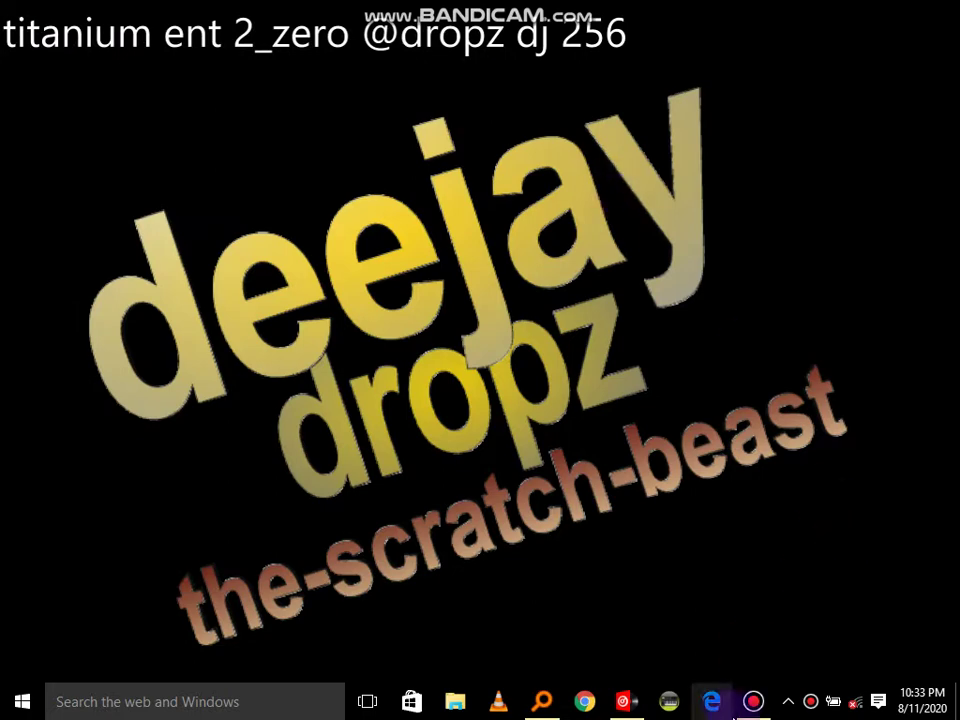
Step: Check the Bandicam recorder, then restore the VirtualDJ window with the Everything search window in front of it
click(753, 701)
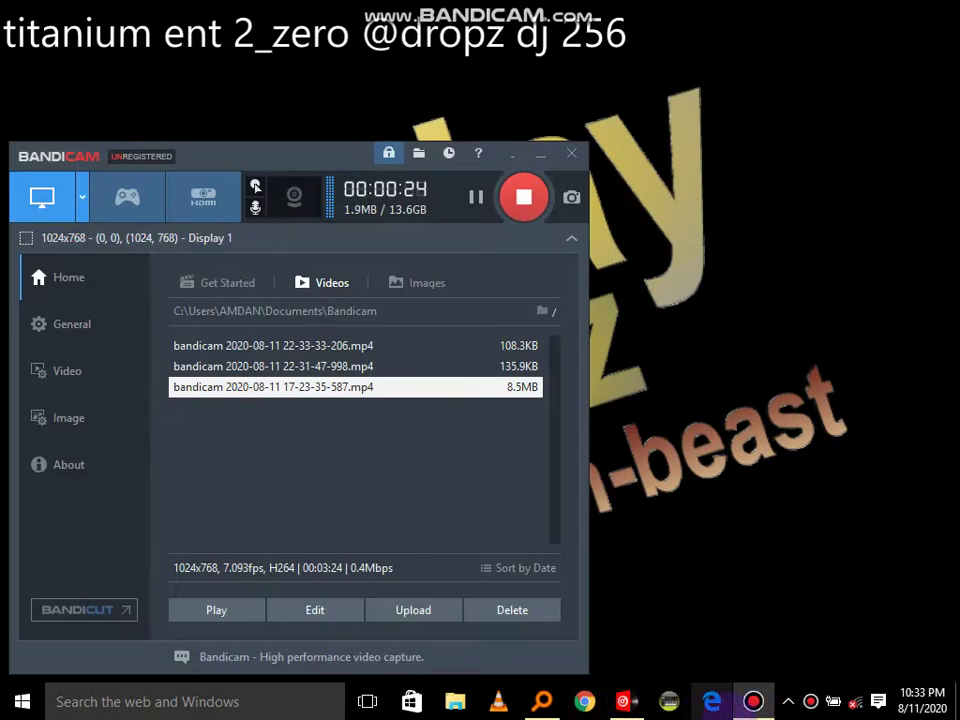
click(750, 701)
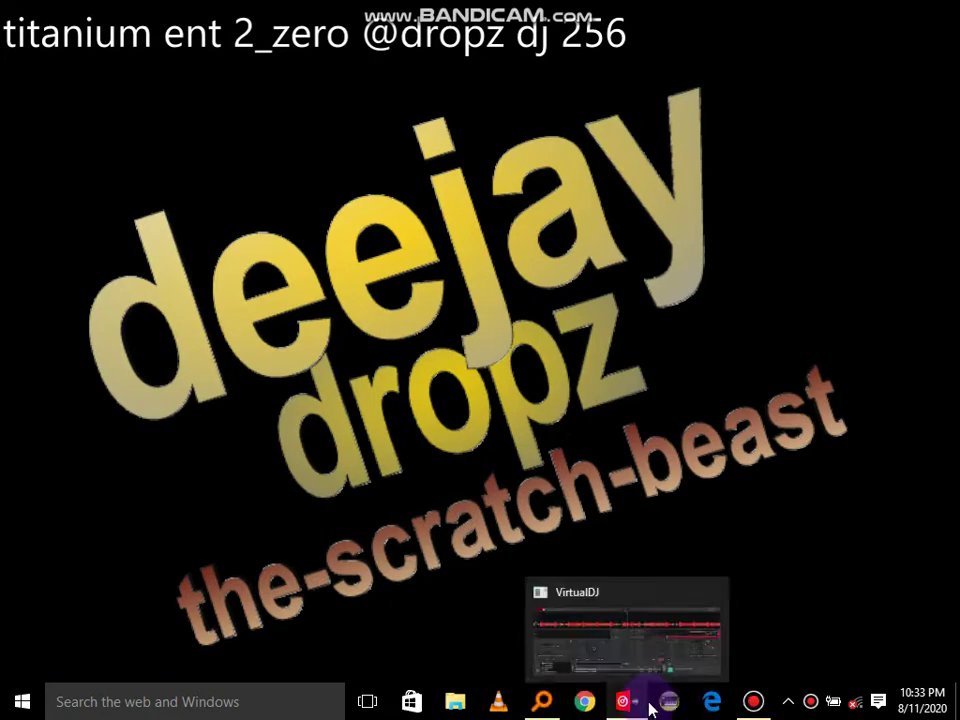
click(638, 703)
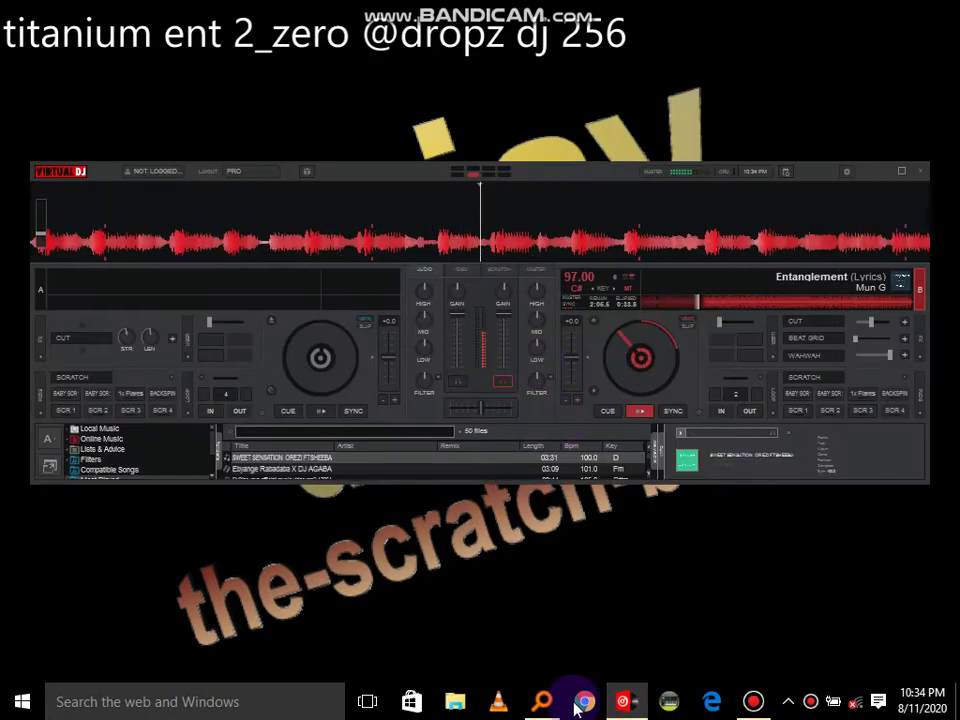
click(543, 704)
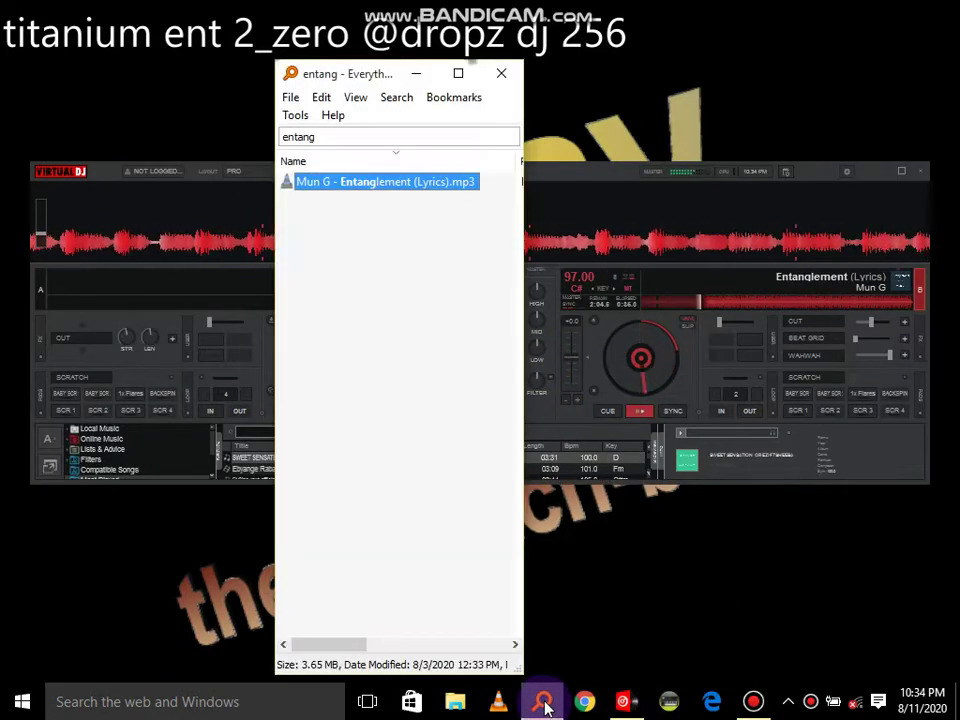
Step: Replace the file search query with "a pass mp3" to find songs by A Pass
double_click(333, 146)
key(BackSpace)
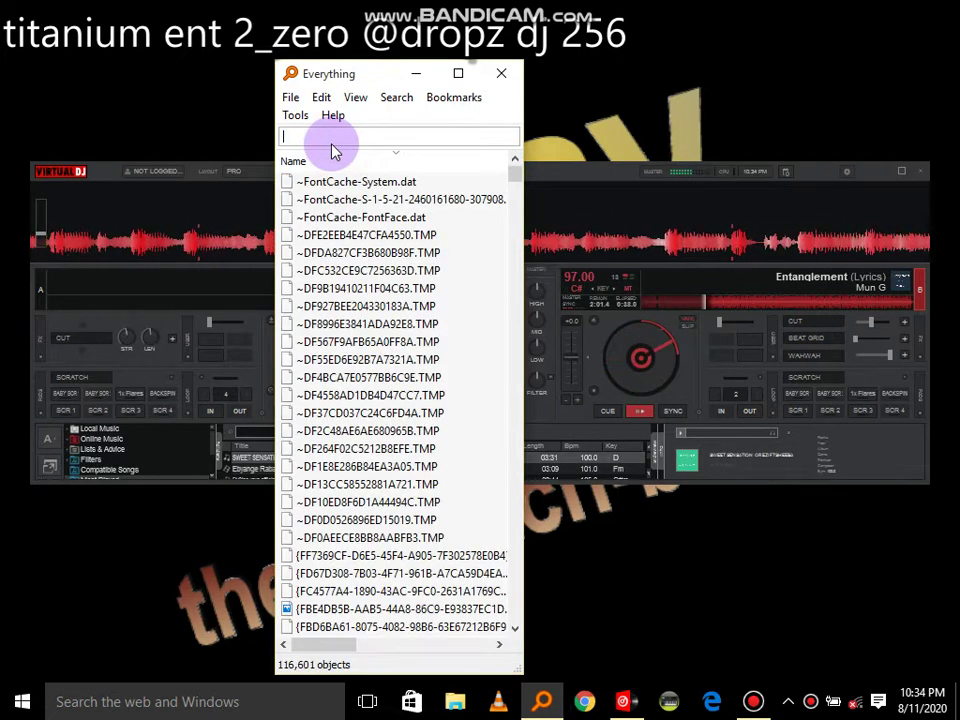
text(k)
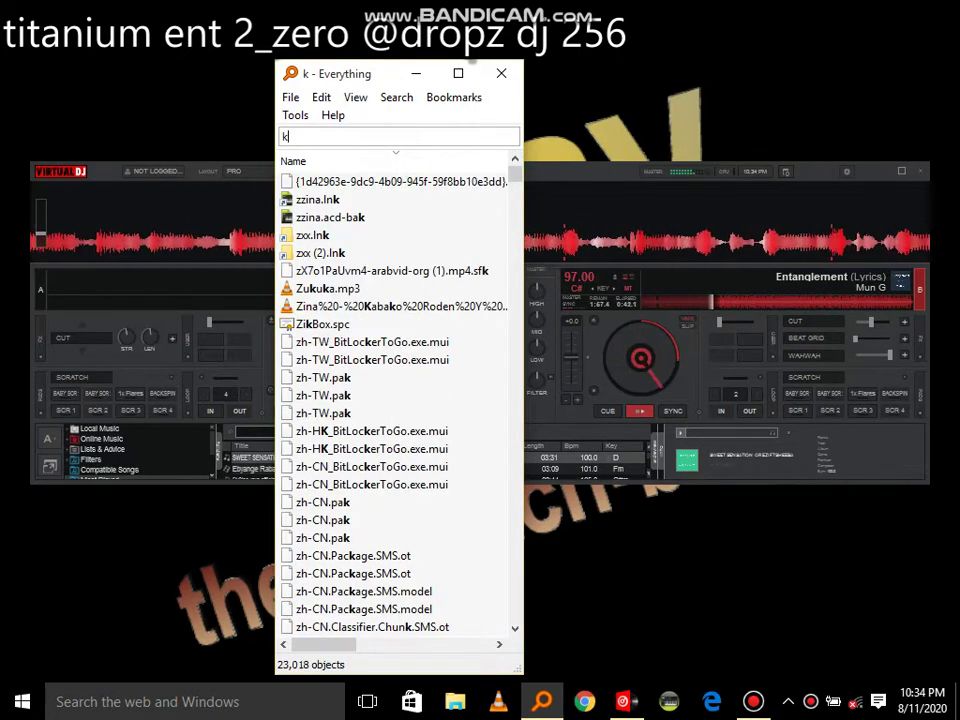
key(BackSpace)
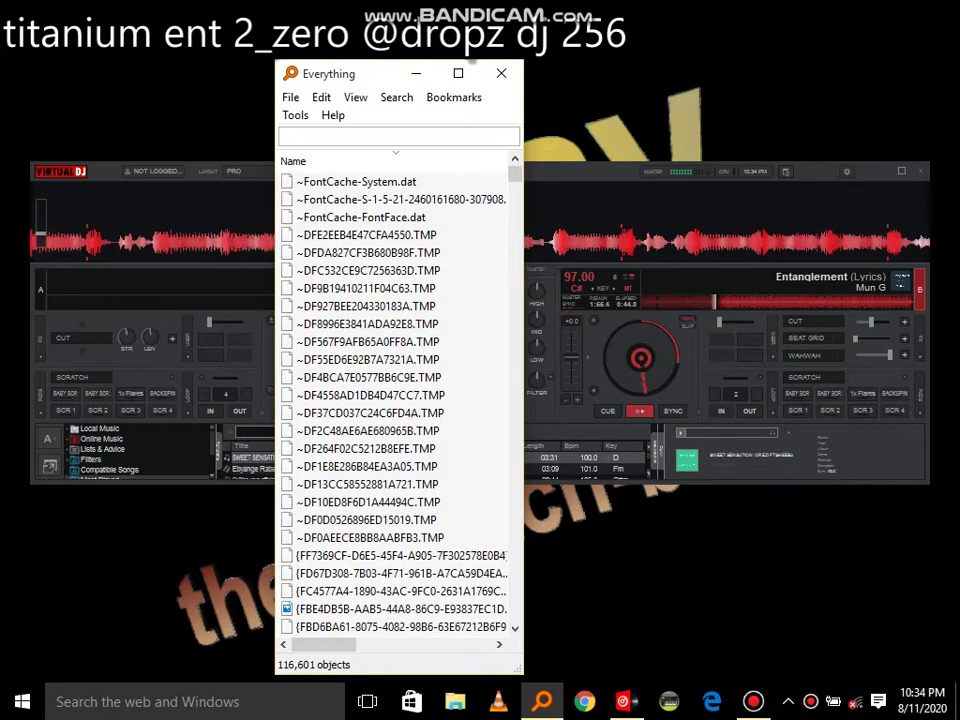
text(a p)
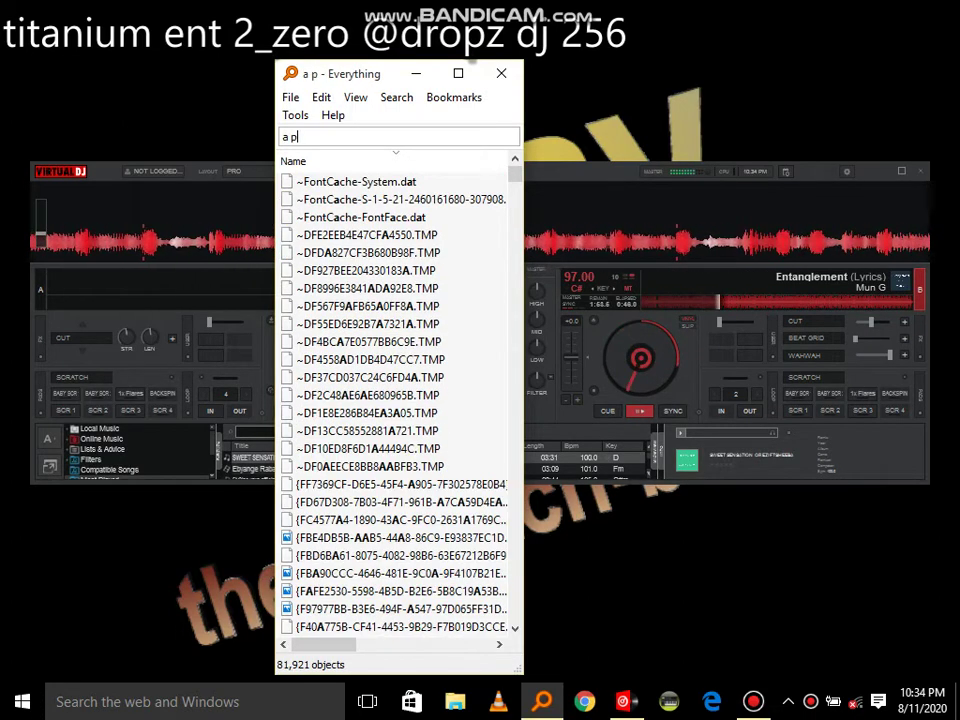
text(ass m)
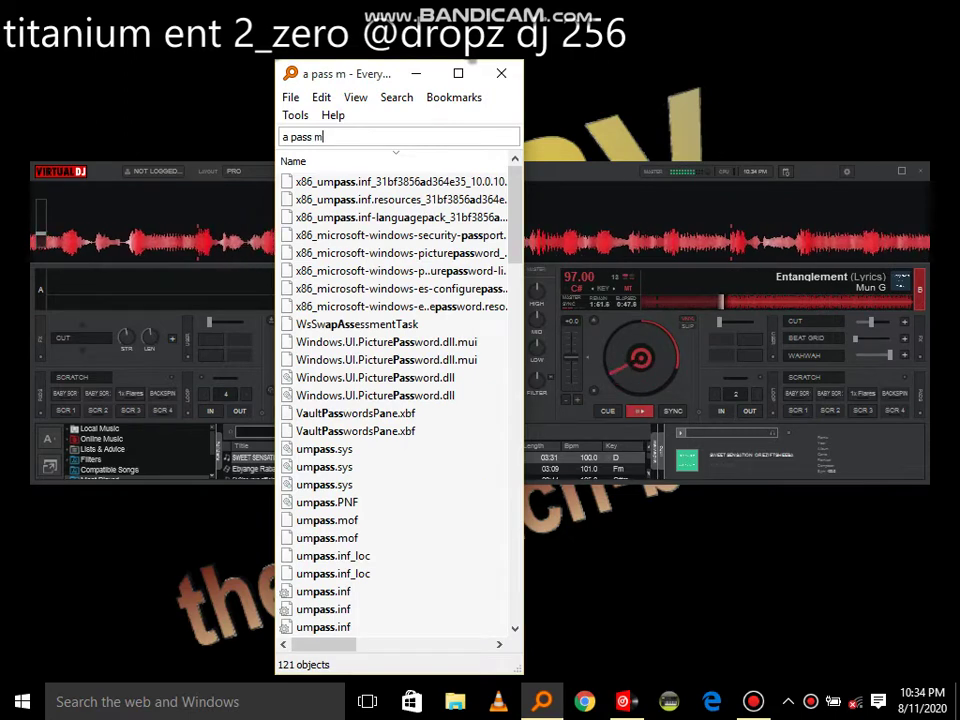
text(p3)
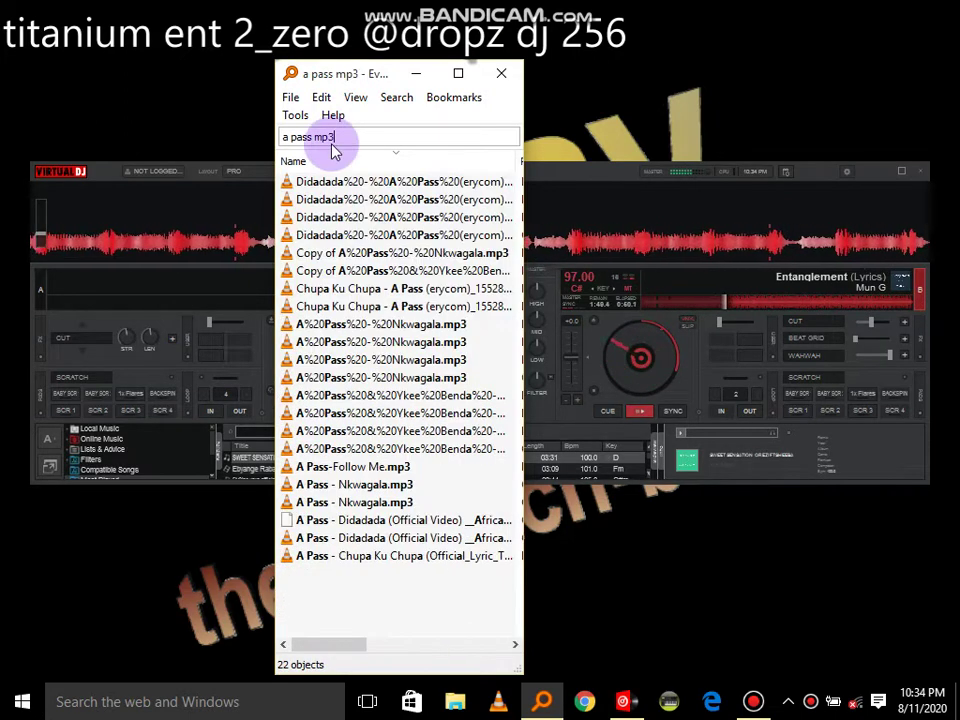
Step: Load the MP3 of Chupa Ku Chupa by A Pass from the search results onto deck A and start it
click(345, 308)
drag(345, 308, 279, 358)
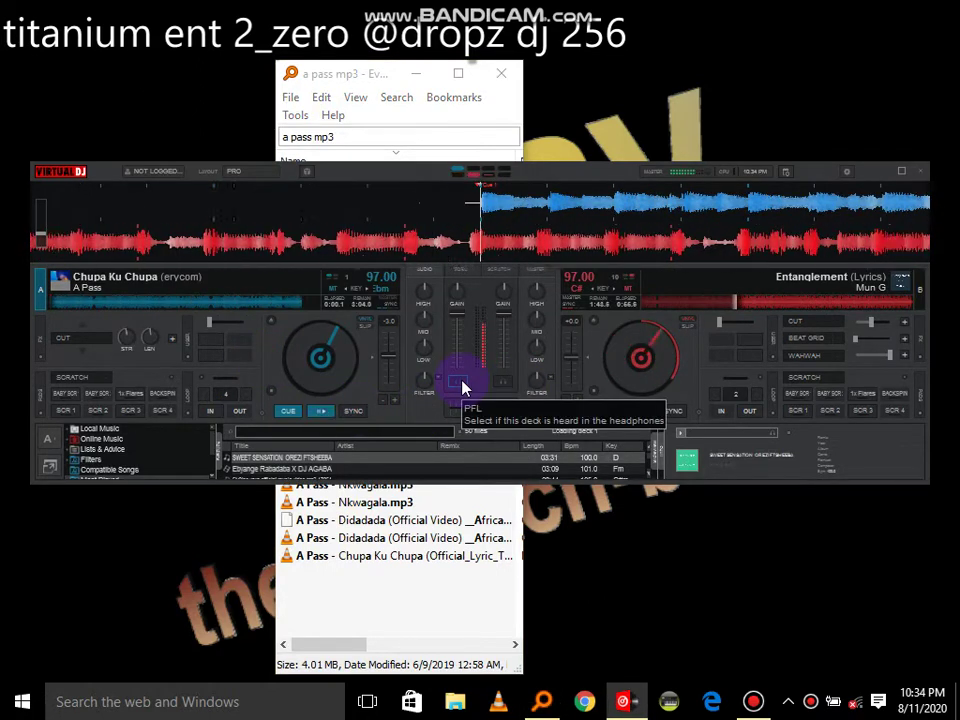
key(space)
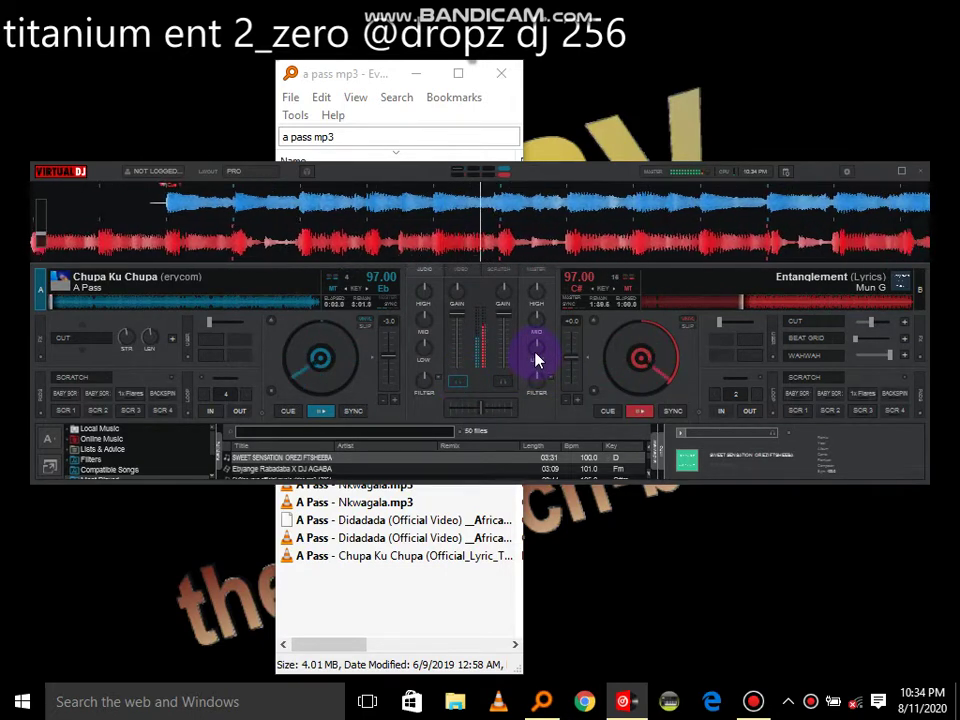
Step: Fade out Entanglement on deck B by cutting its low EQ, turning up its filter and lowering its volume
mouse_move(536, 350)
mouse_down()
mouse_move(549, 386)
mouse_move(597, 385)
mouse_up()
click(537, 378)
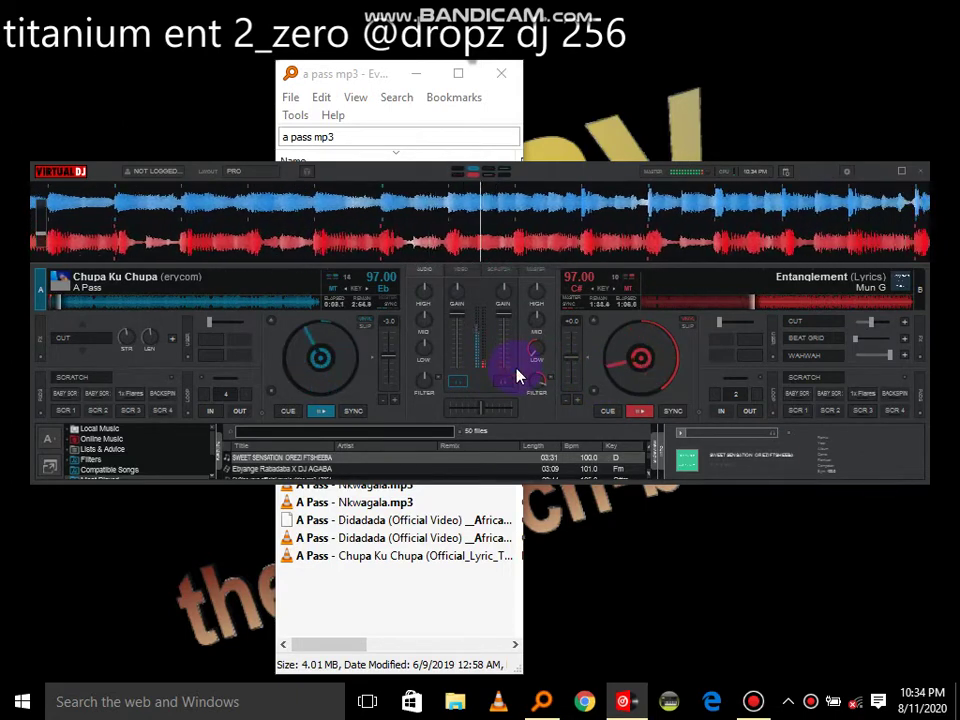
drag(507, 375, 455, 375)
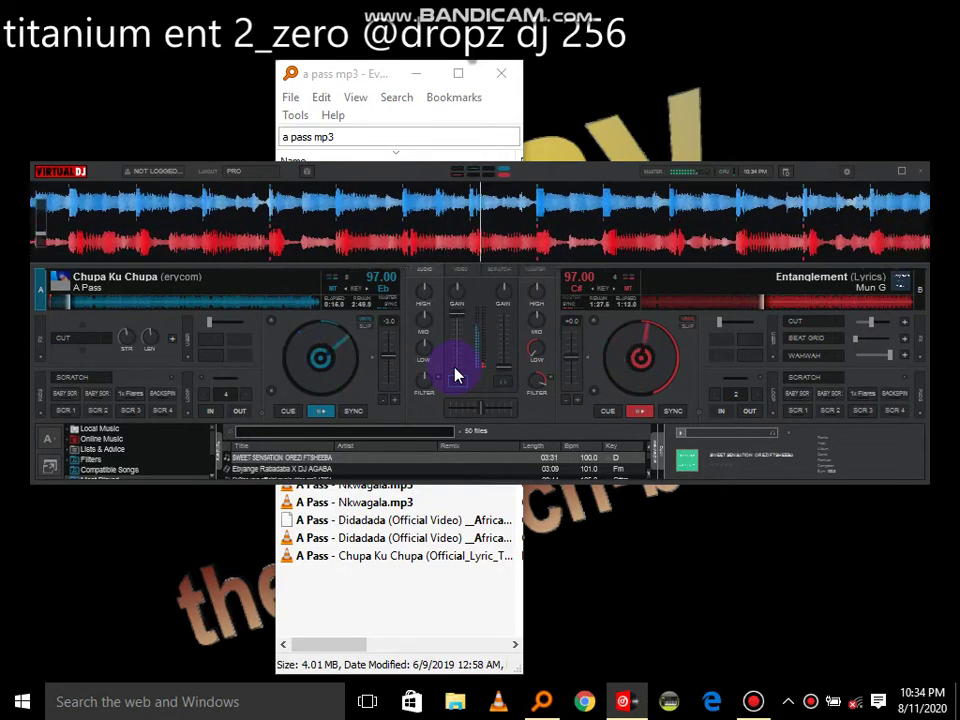
Step: Cut deck A's volume momentarily while it plays and set its pitch to -2.0
drag(455, 375, 455, 375)
scroll(455, 375, up, 5)
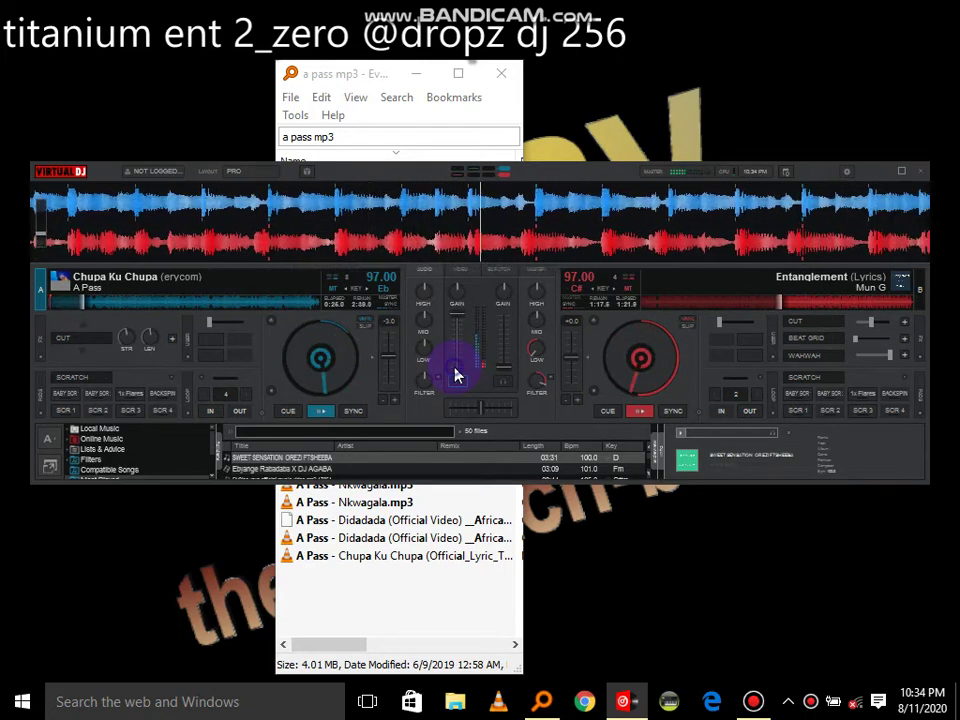
click(374, 358)
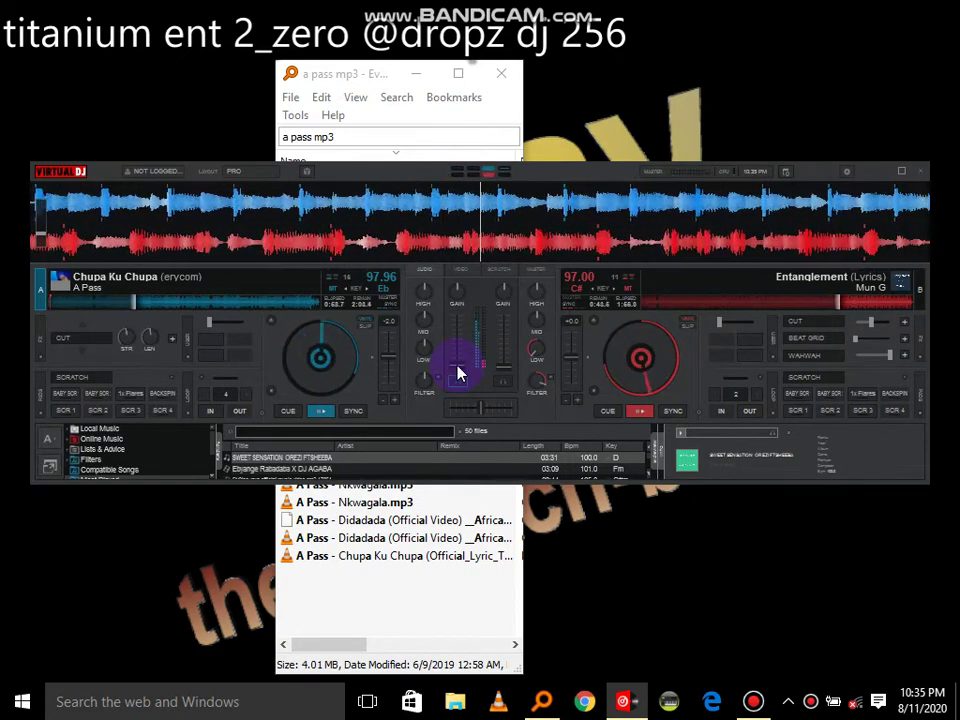
Step: Replace the file search query with "tkn" to find the next song
click(417, 134)
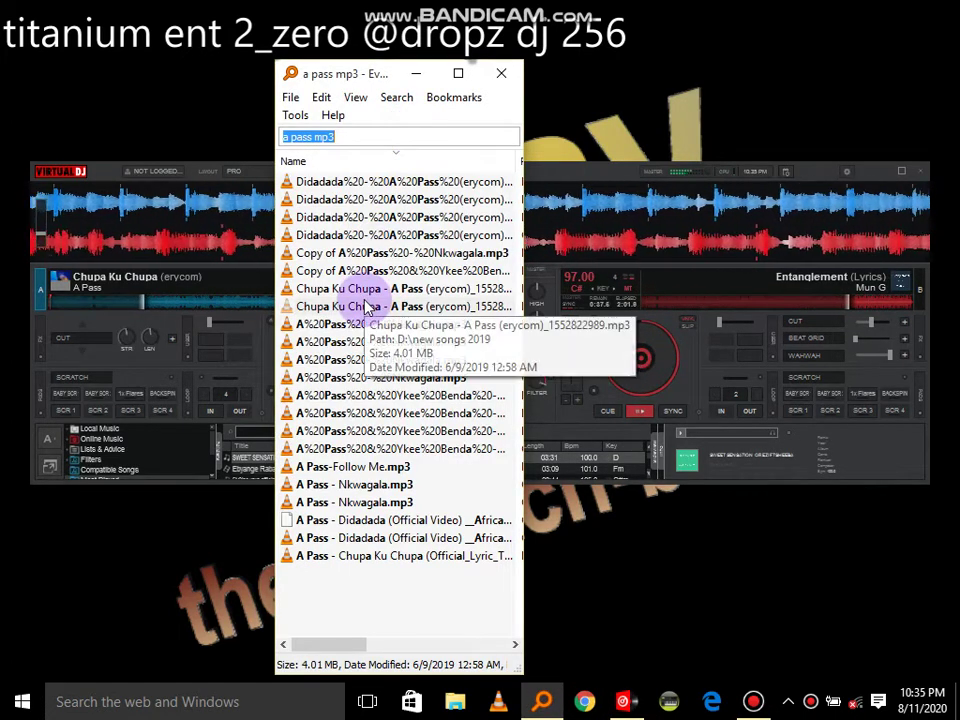
key(BackSpace)
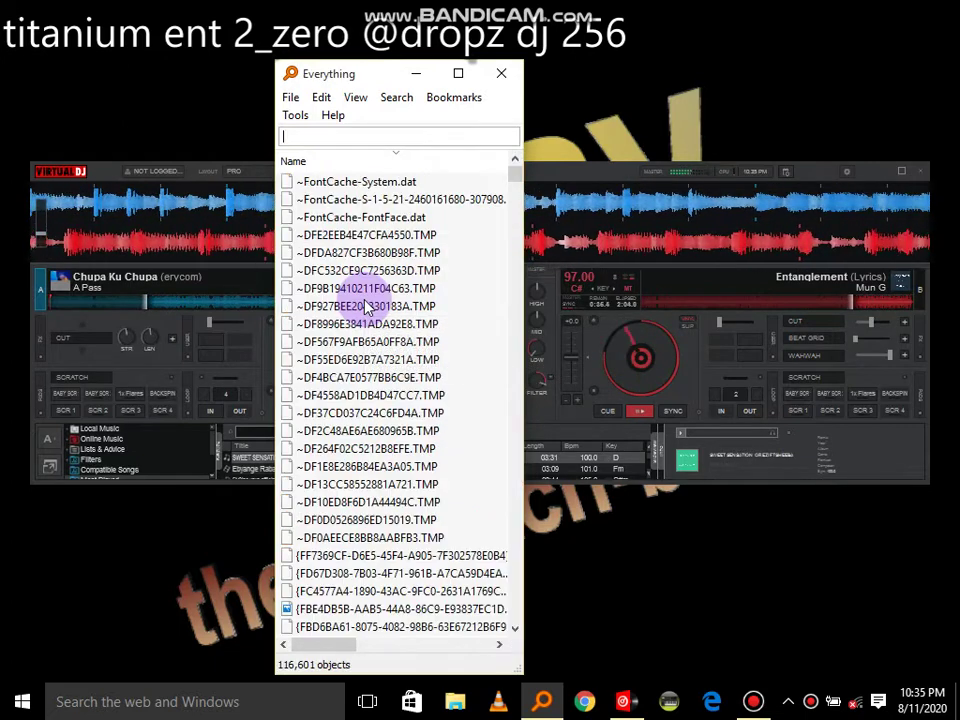
text(tkn)
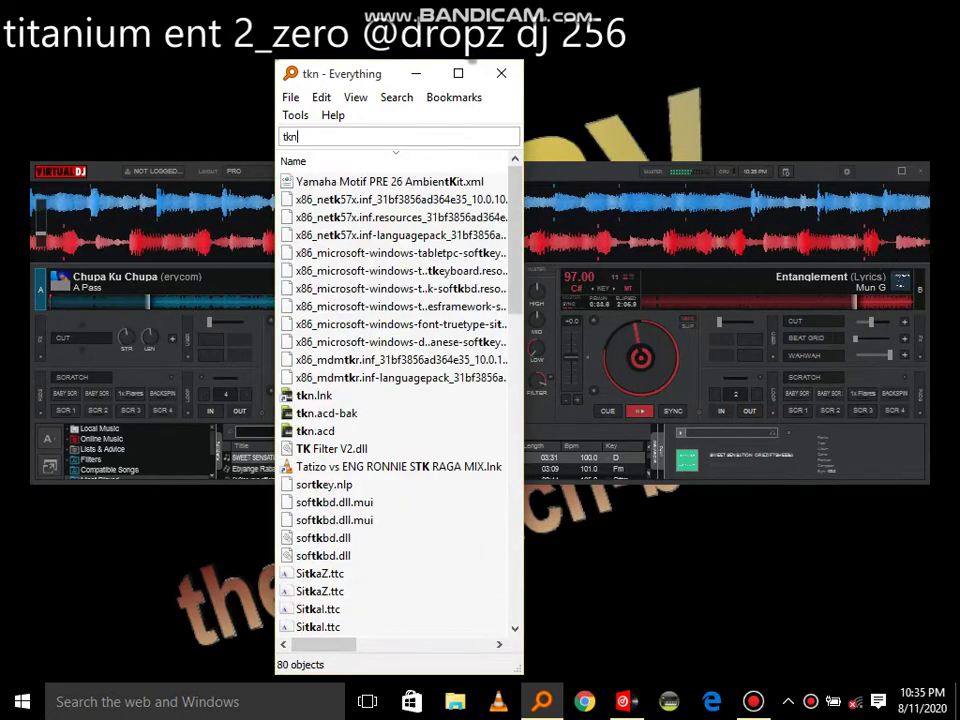
Step: Load TKN by ROSALÍA feat. Travis Scott onto deck B, sync it with deck A and move its position to about 0:24
click(345, 289)
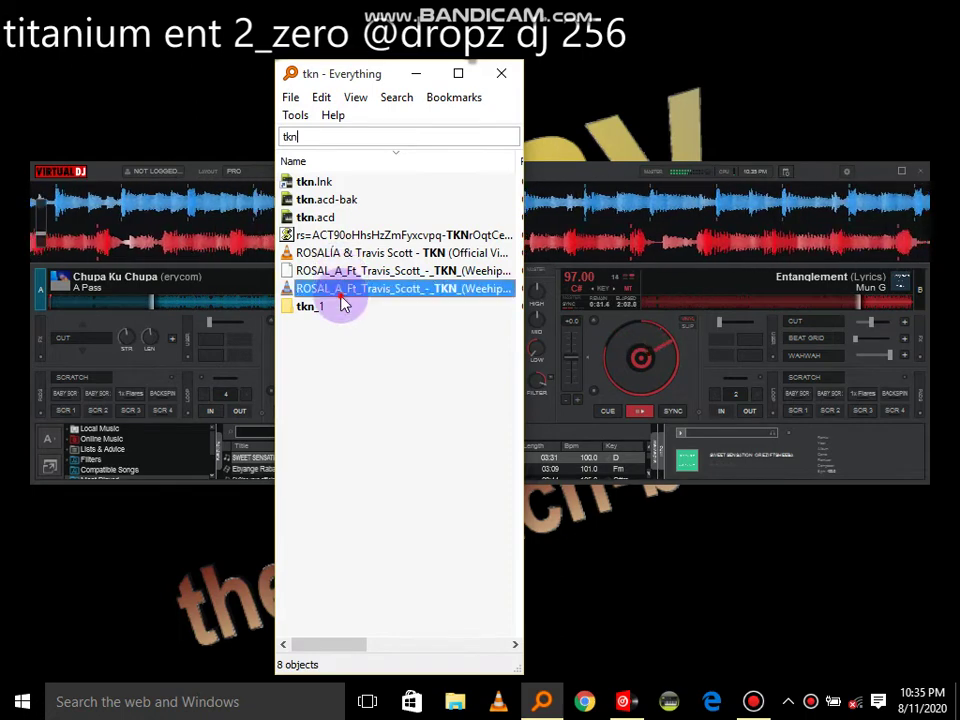
drag(749, 436, 642, 366)
click(673, 412)
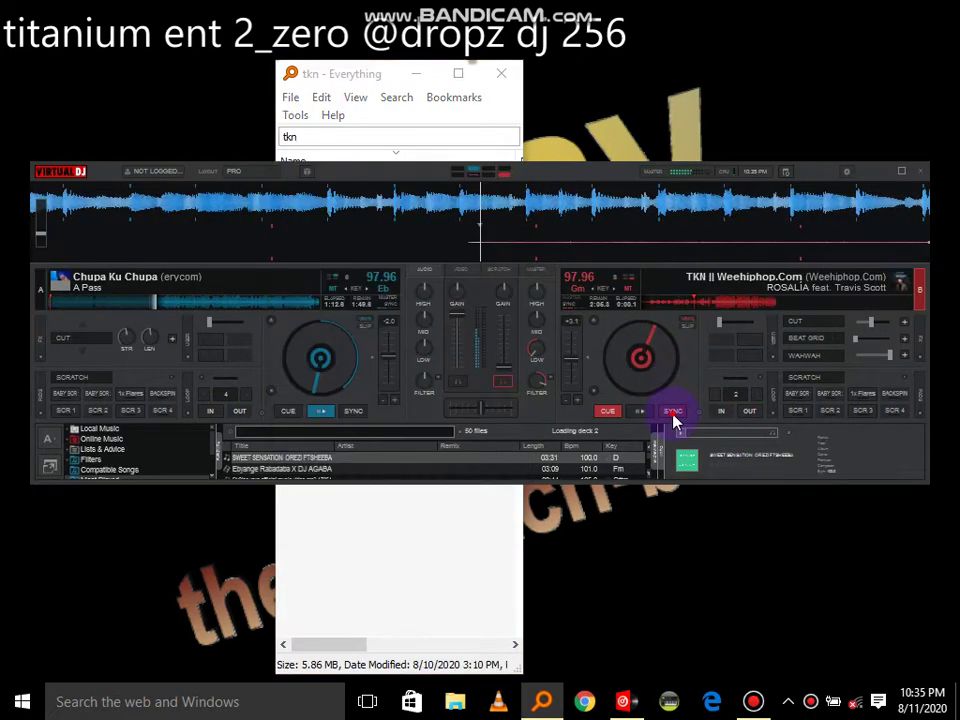
click(694, 301)
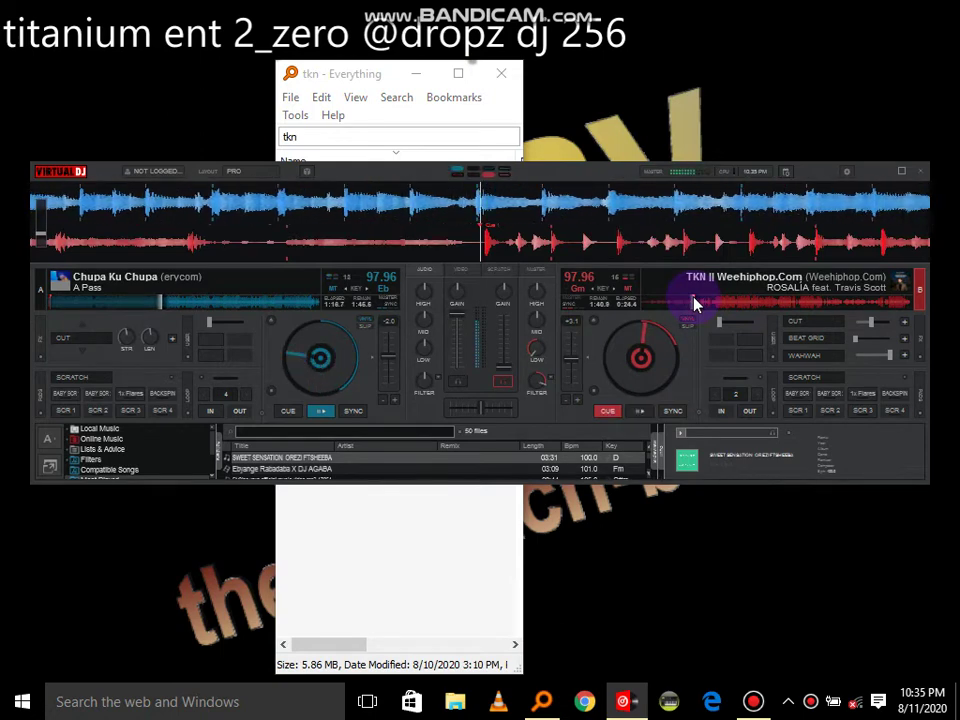
Step: Raise deck B's volume fader to full and reset its low EQ and filter to neutral
click(503, 380)
drag(505, 367, 504, 314)
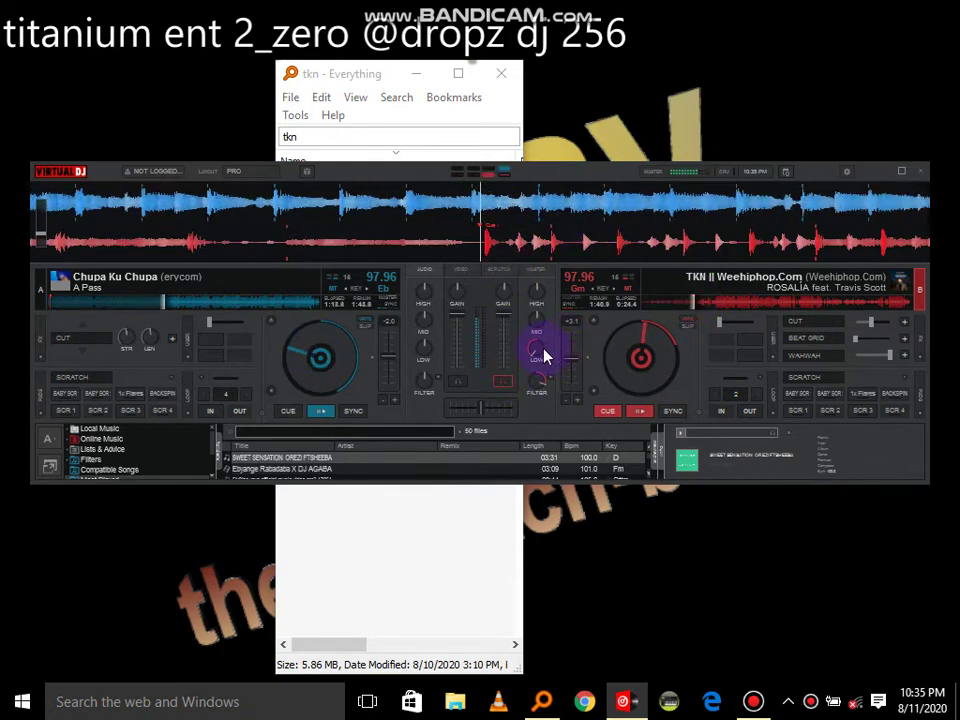
drag(543, 356, 544, 350)
double_click(537, 385)
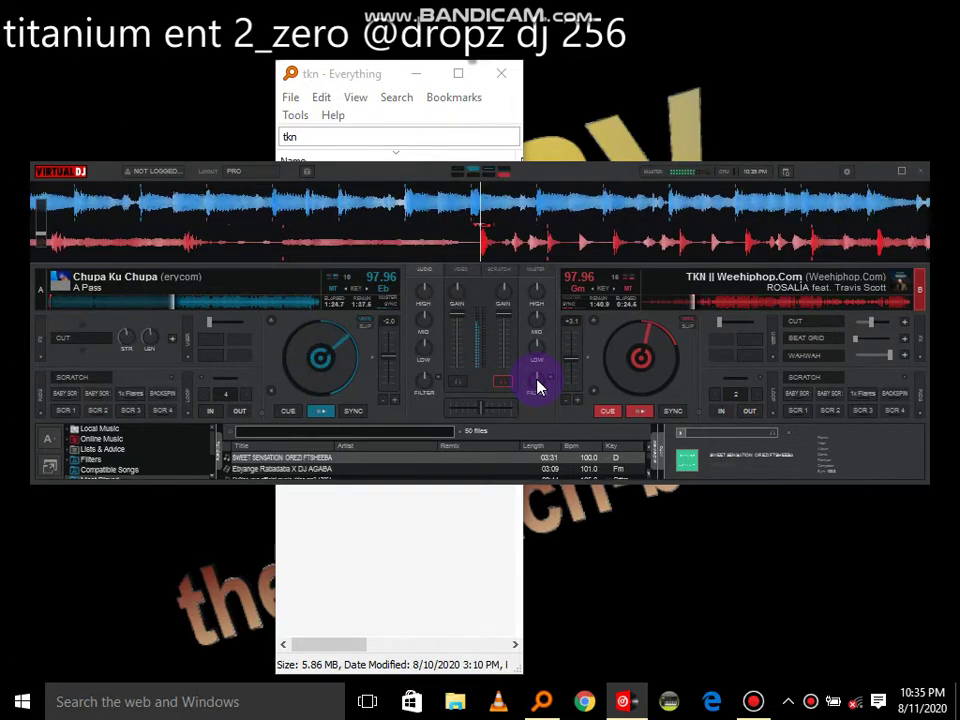
Step: Start TKN on deck B and fade out deck A with its low EQ, filter and volume fader
drag(537, 386, 537, 386)
key(space)
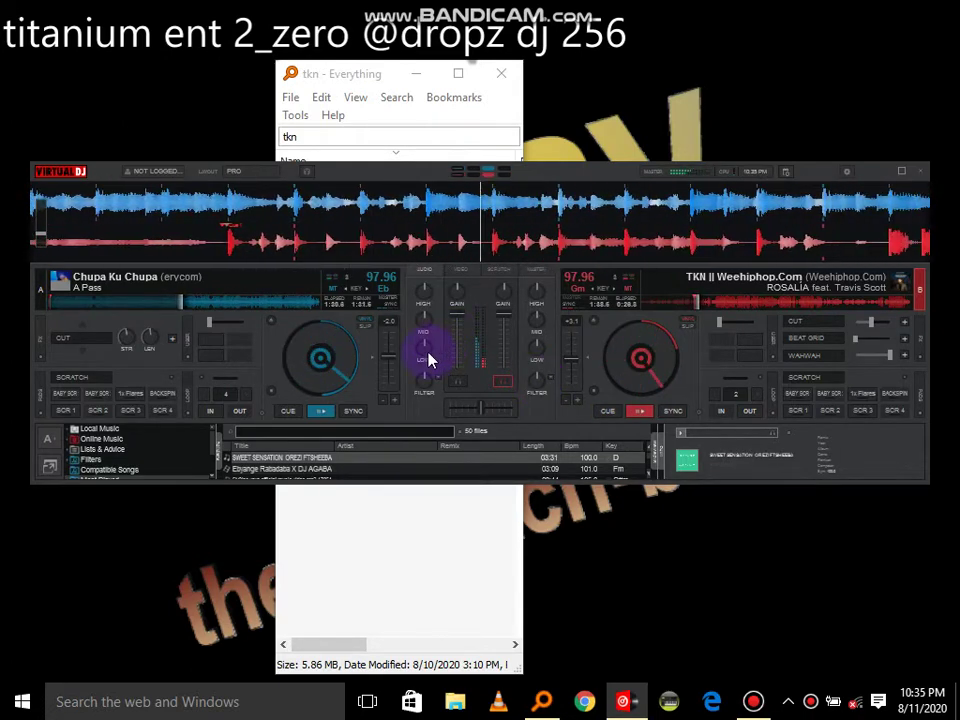
drag(428, 356, 456, 384)
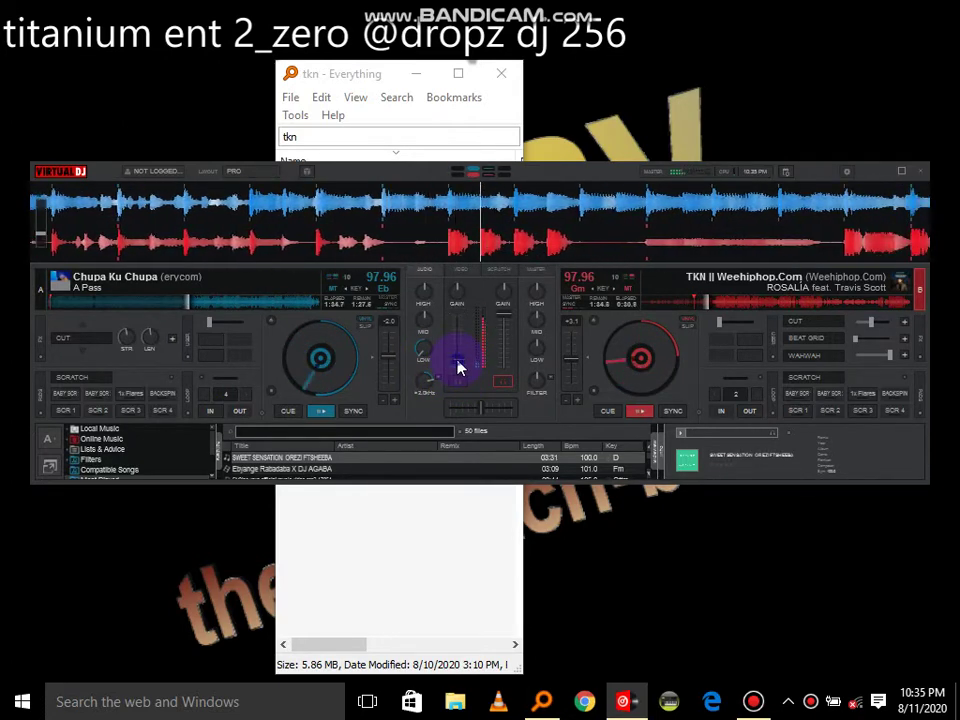
click(457, 360)
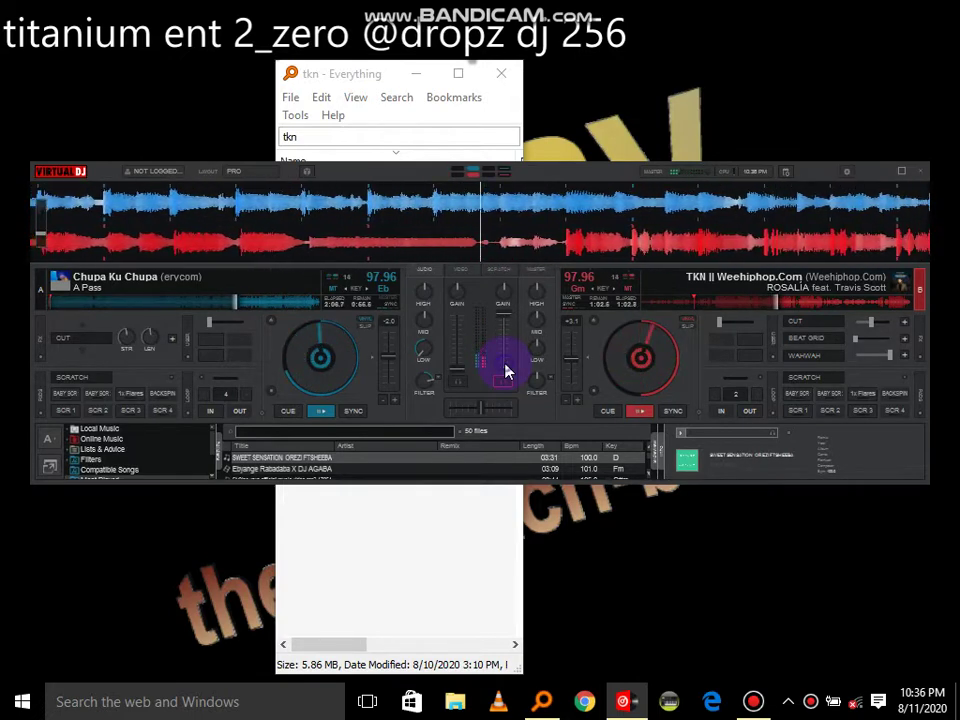
right_click(505, 363)
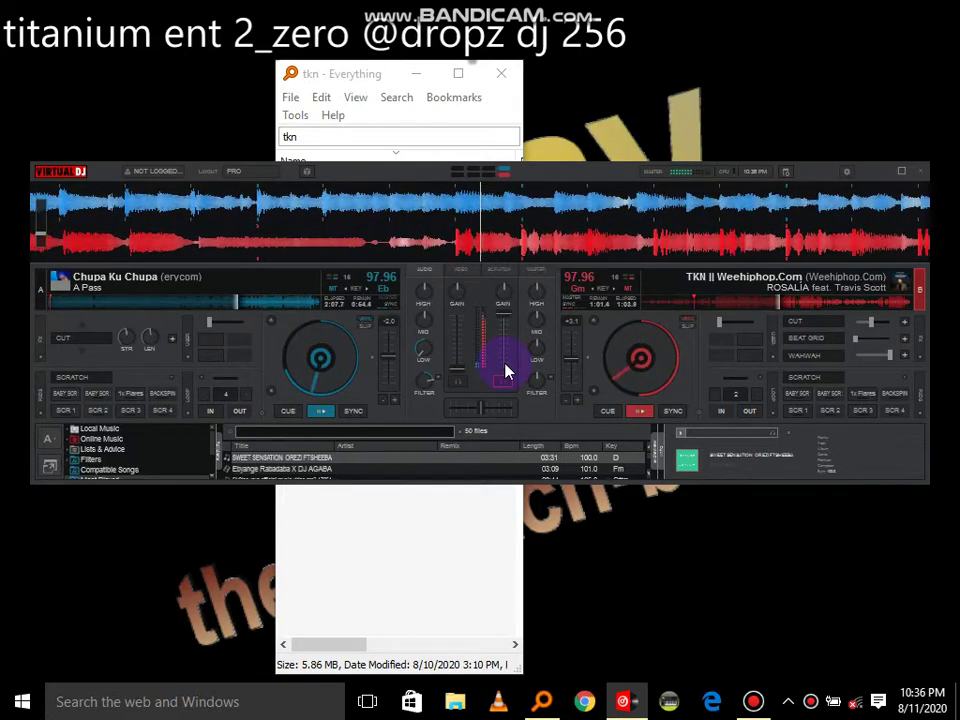
Step: Replace the file search query with "dja" to find another song
click(339, 129)
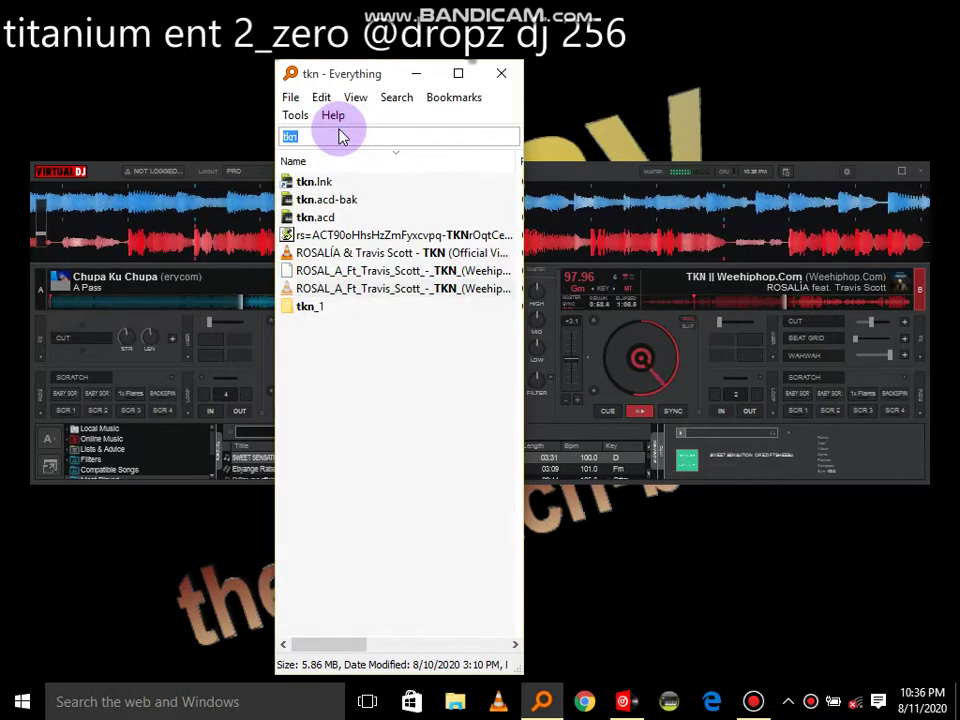
key(BackSpace)
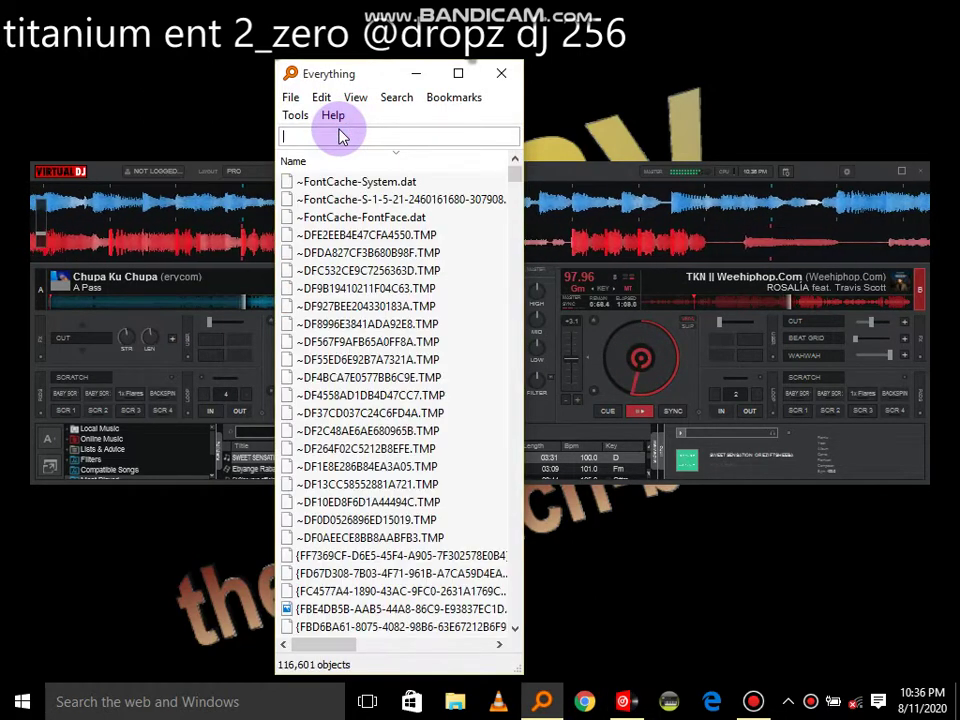
text(dja)
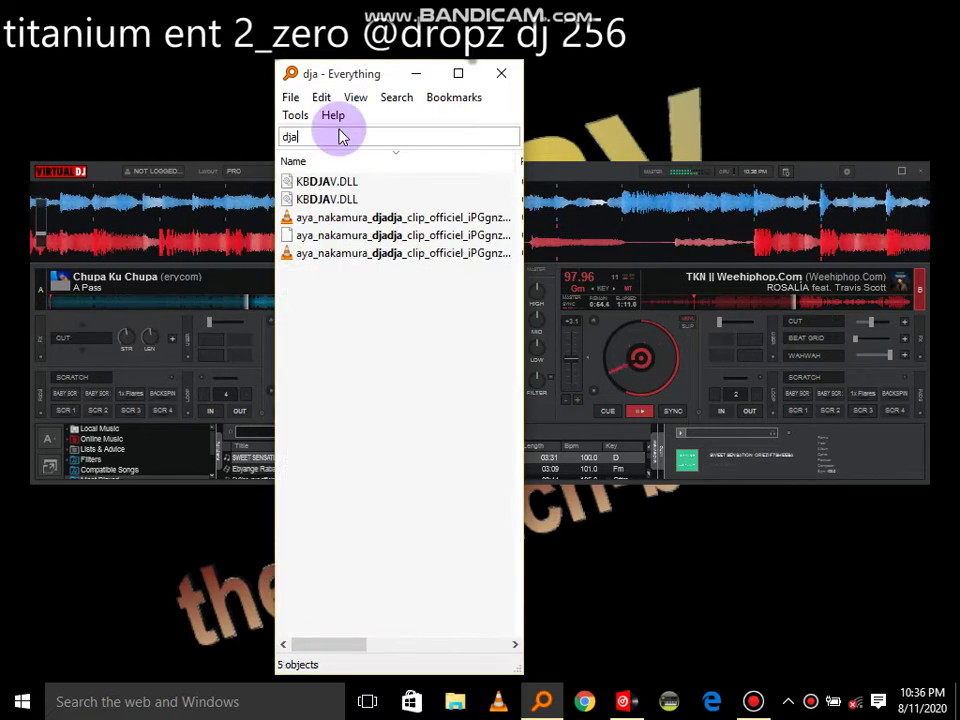
Step: Refine the file search to "djad" and load the Aya Nakamura Djadja clip onto deck A
text(d)
drag(349, 217, 279, 375)
click(270, 369)
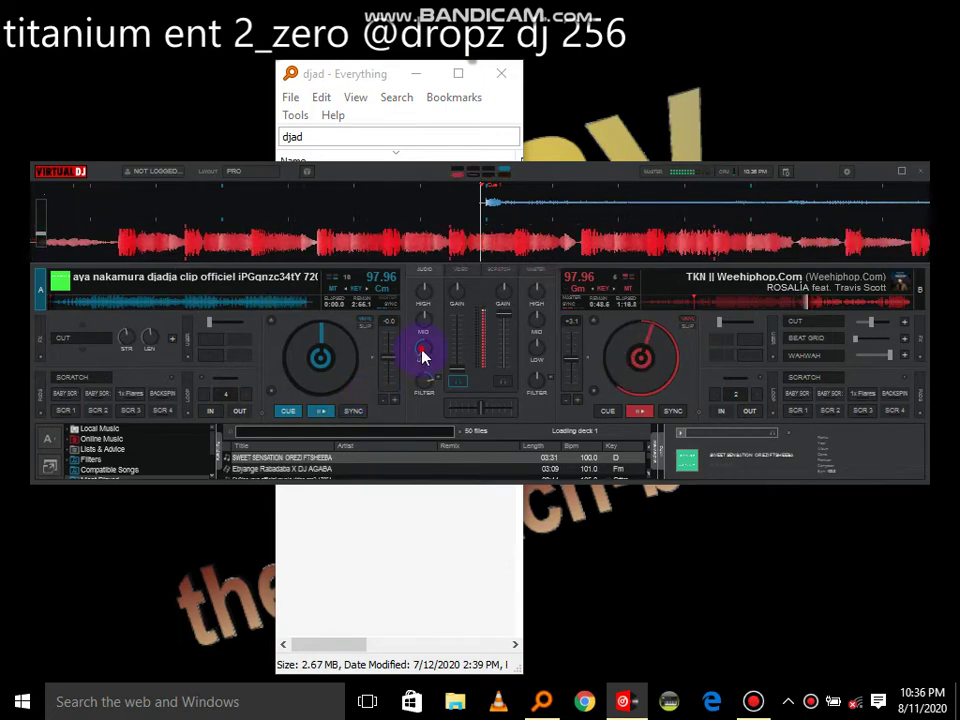
Step: Reset deck A's low EQ and filter to neutral, raise its volume fader to full and sync it with deck B
click(428, 383)
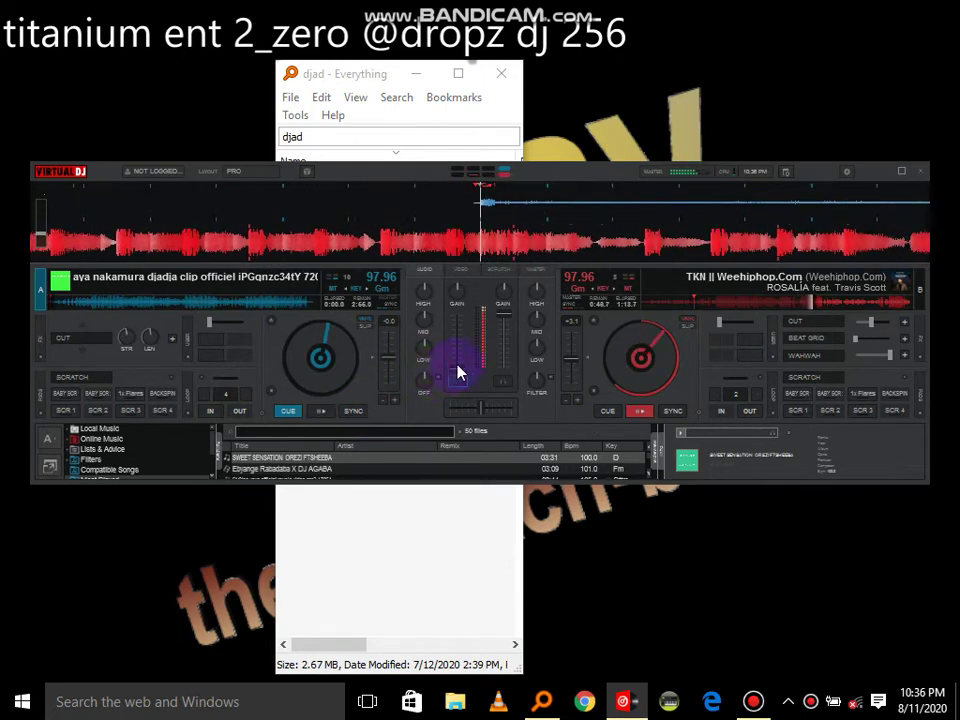
drag(457, 365, 456, 278)
click(358, 414)
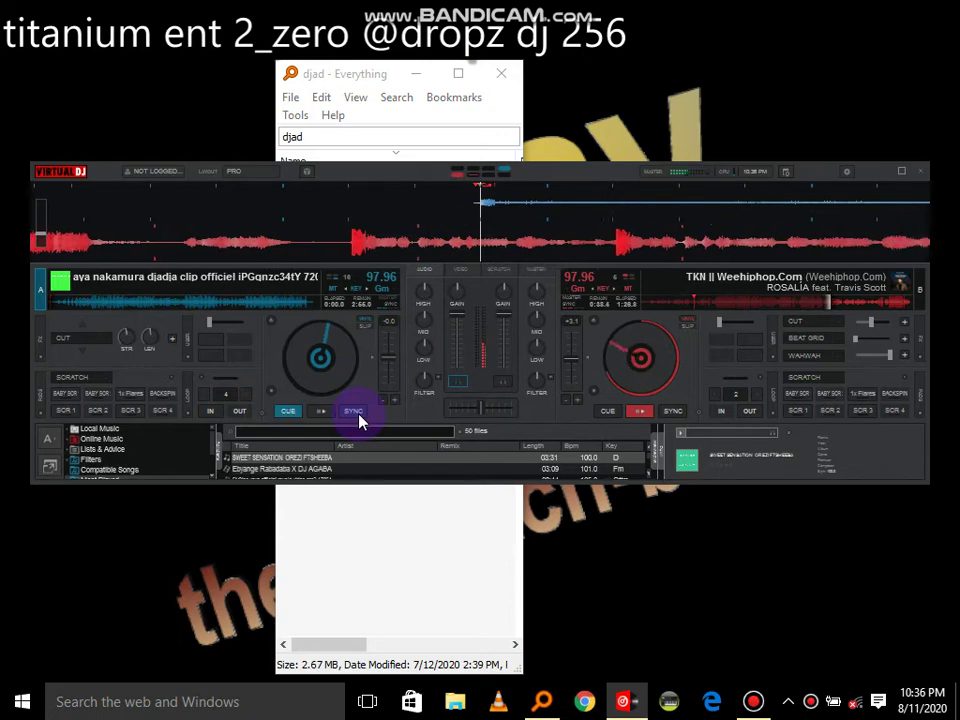
Step: Start Djadja on deck A, stop it back at its cue point and start it again in time with TKN
key(space)
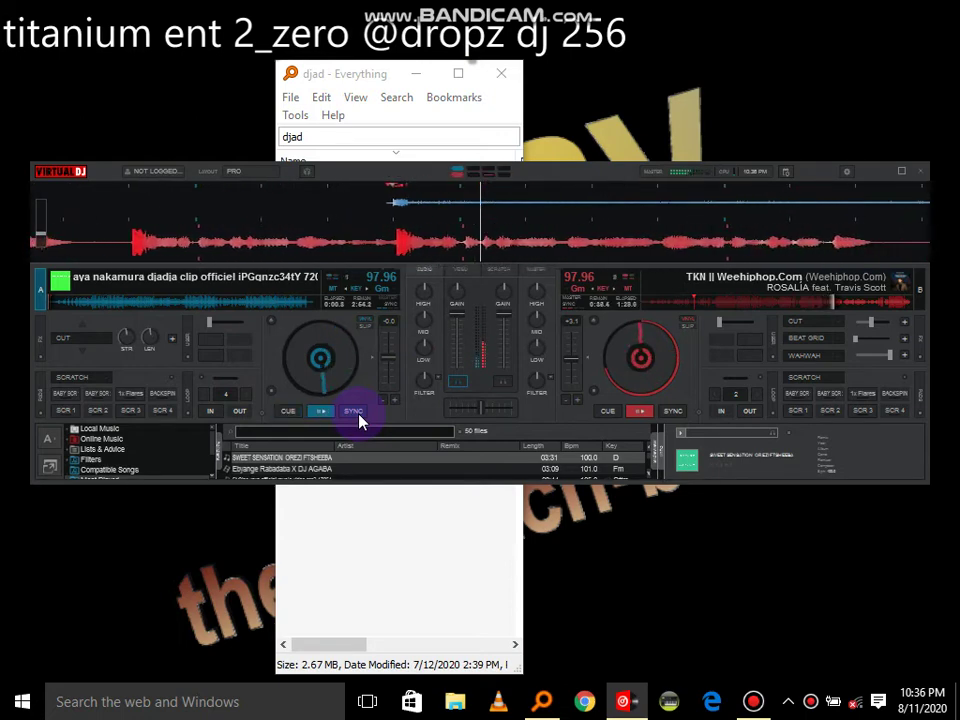
key(space)
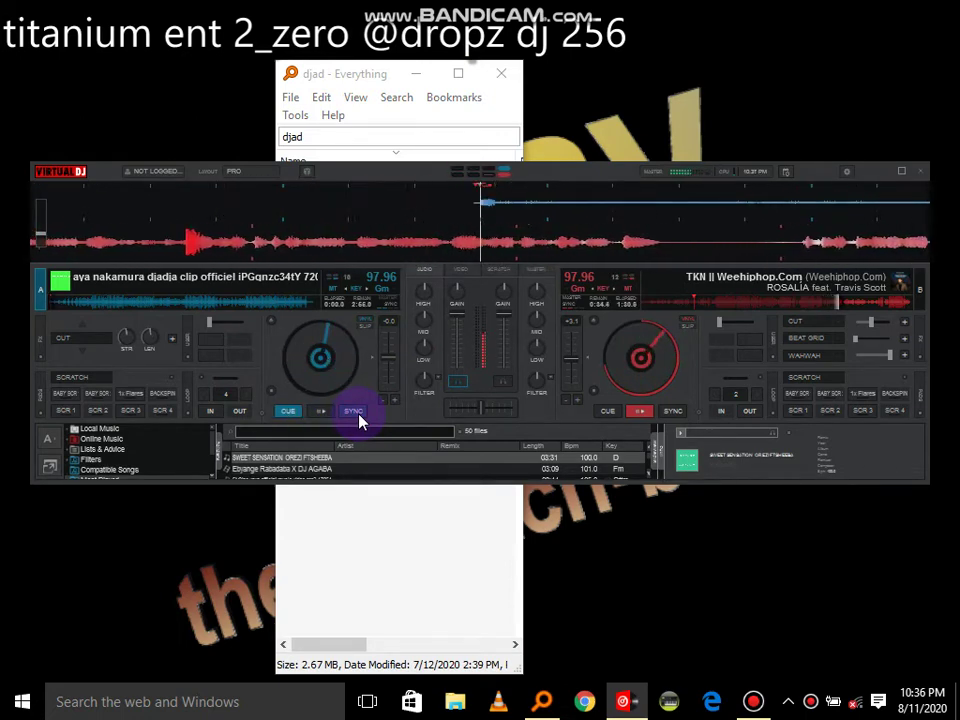
key(space)
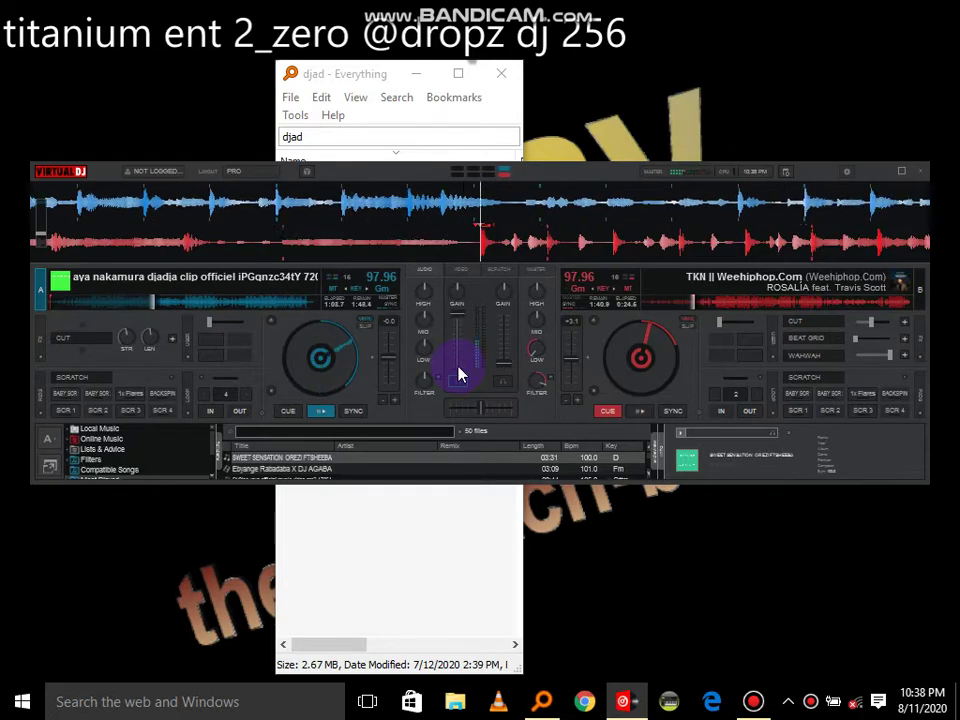
Step: Search the files for "ebyan", load Ebyange Rabadaba X DJ AGABA onto deck B and sync it with deck A
click(321, 135)
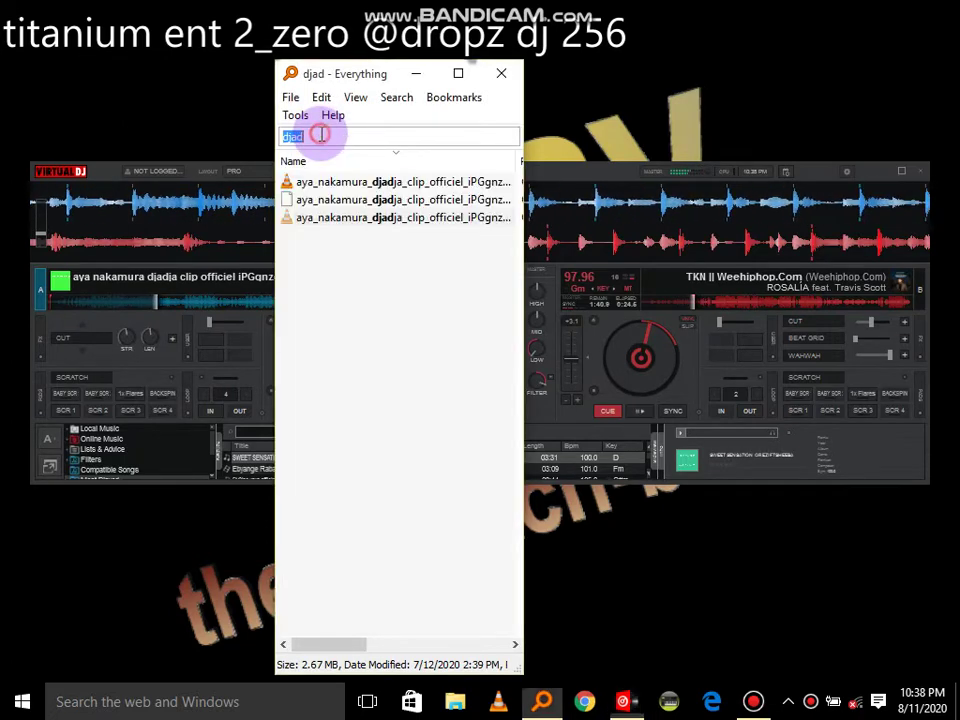
text(ebyan)
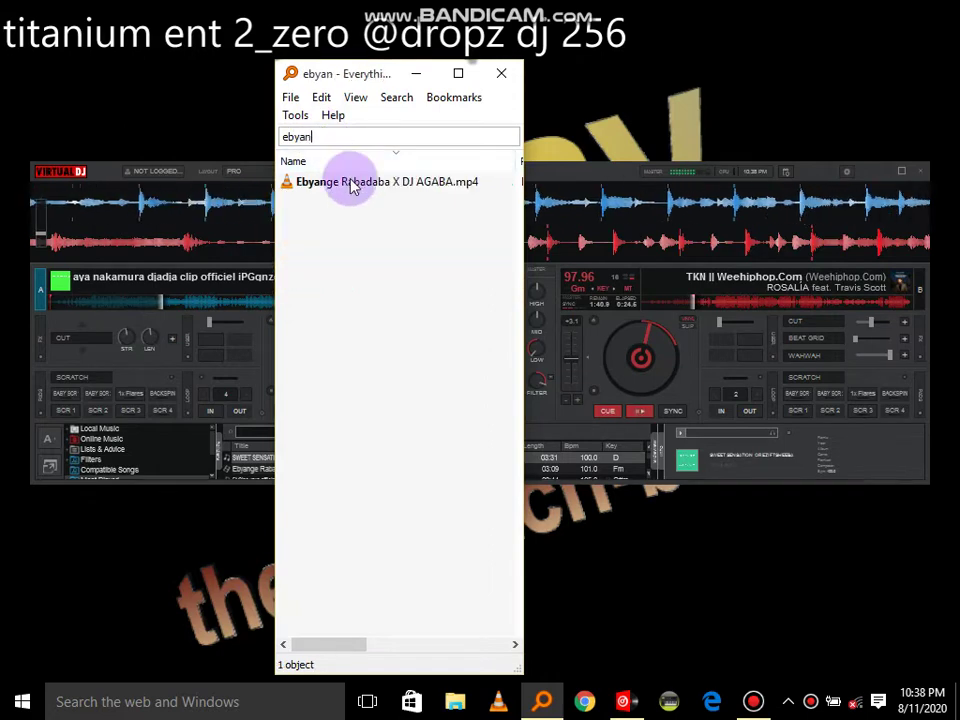
drag(350, 188, 606, 364)
click(660, 400)
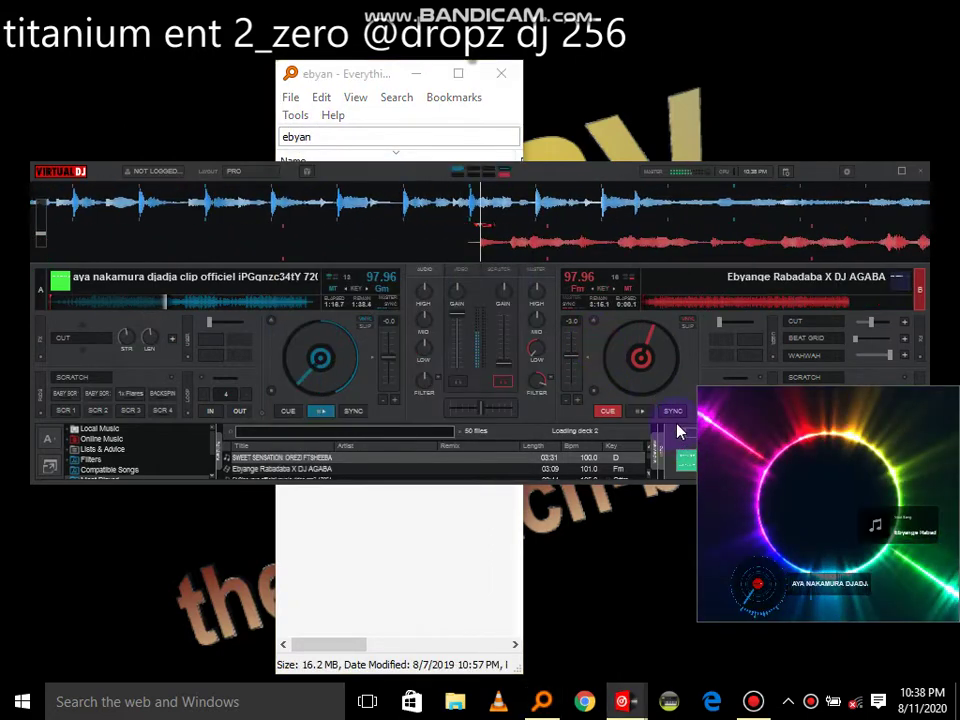
Step: Move the video preview lower and the VirtualDJ window up the screen, and minimize the file search window
drag(816, 511, 824, 594)
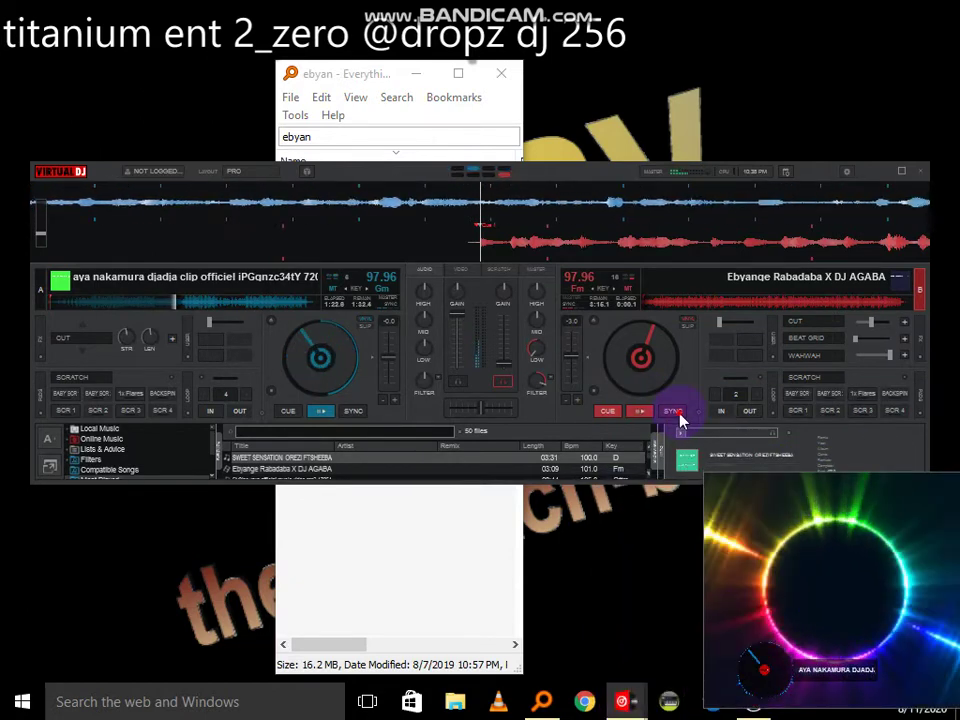
drag(611, 176, 602, 66)
click(426, 78)
key(Escape)
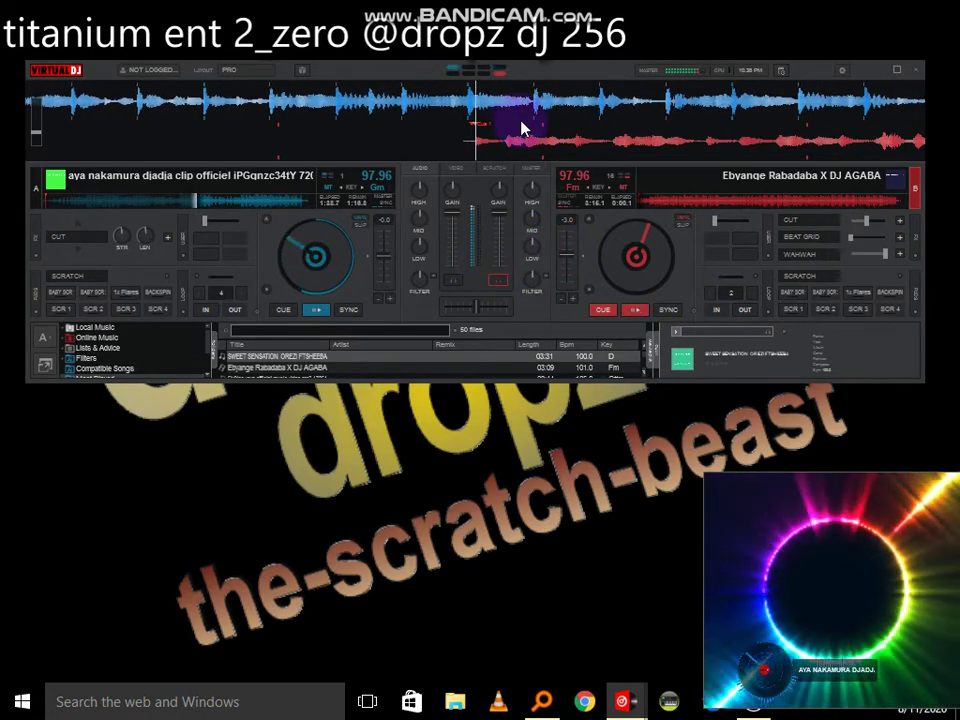
Step: Start Ebyange on deck B, place the video preview beneath the decks and enlarge it
key(space)
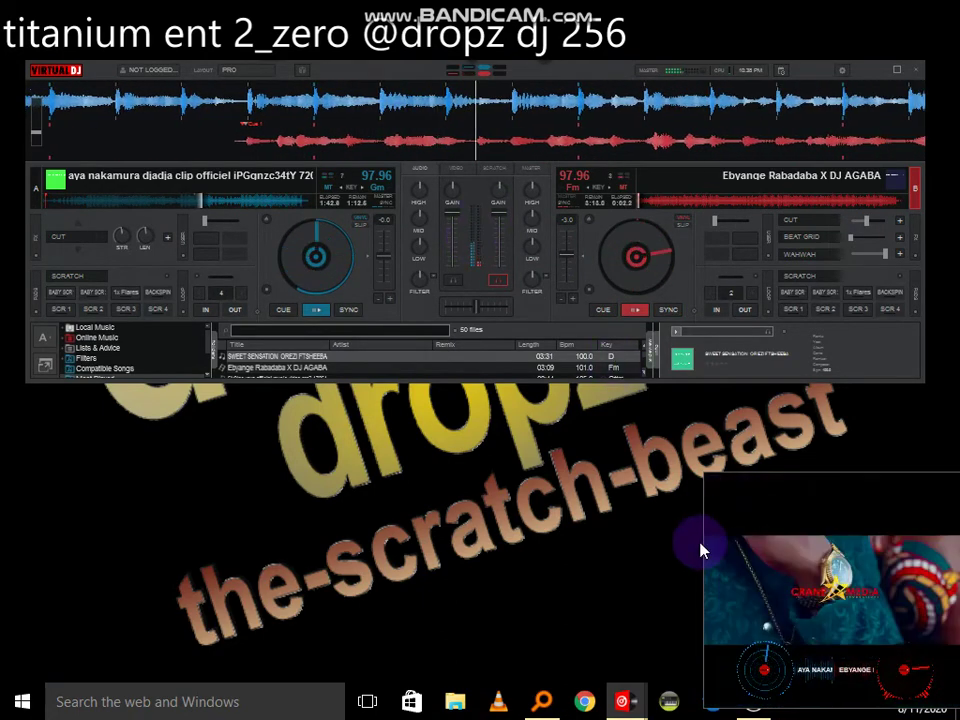
drag(755, 548, 342, 494)
drag(545, 569, 733, 579)
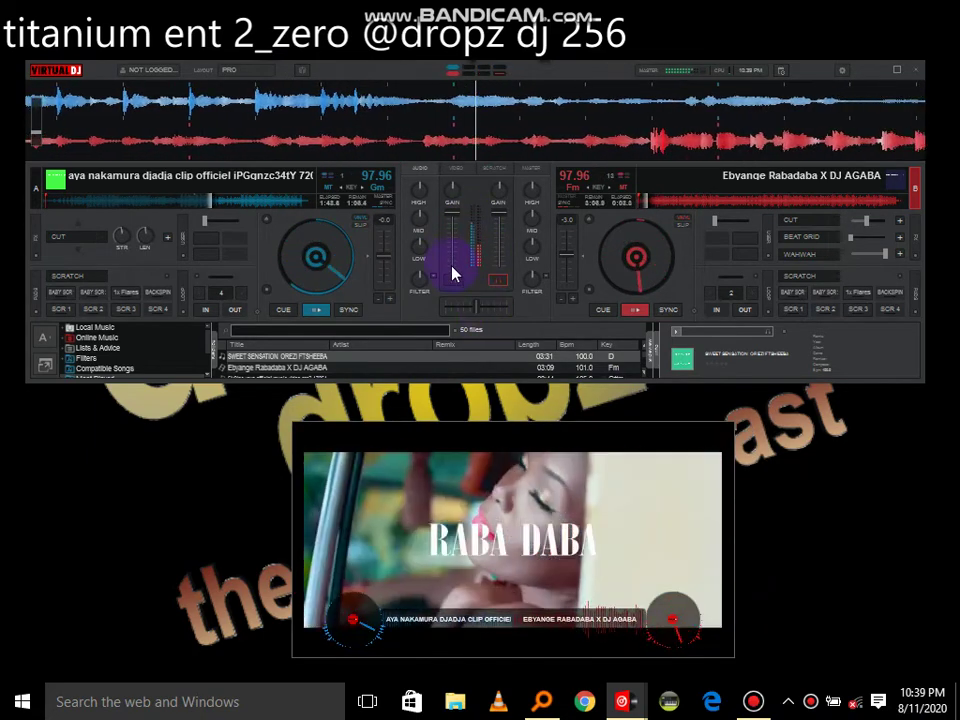
Step: Pull deck A's volume fader down to zero and cut deck B's volume fader momentarily
click(452, 267)
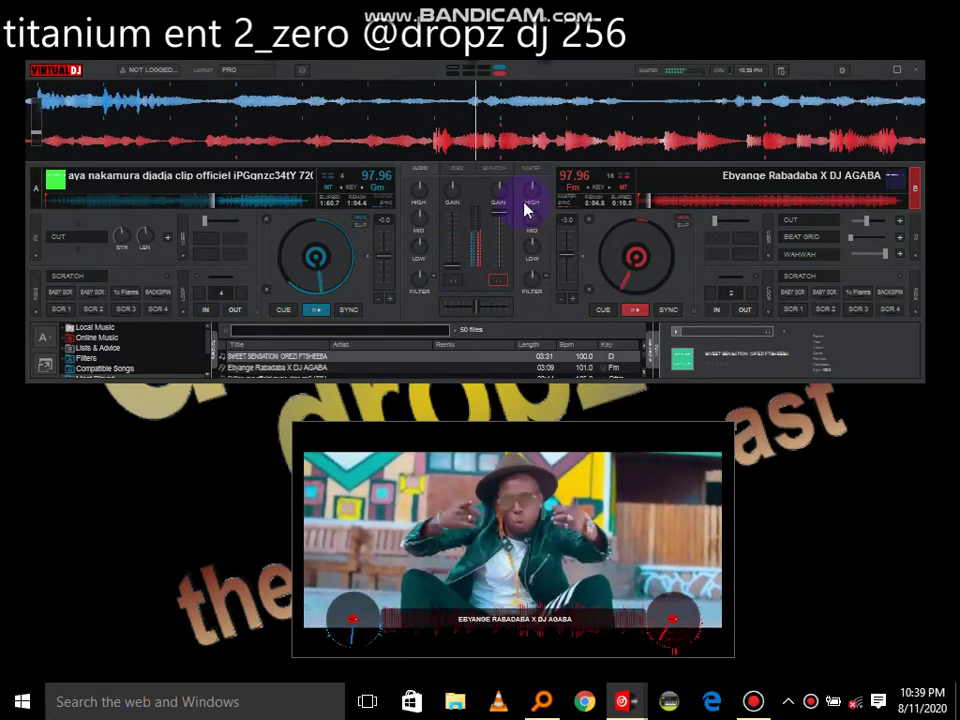
click(499, 279)
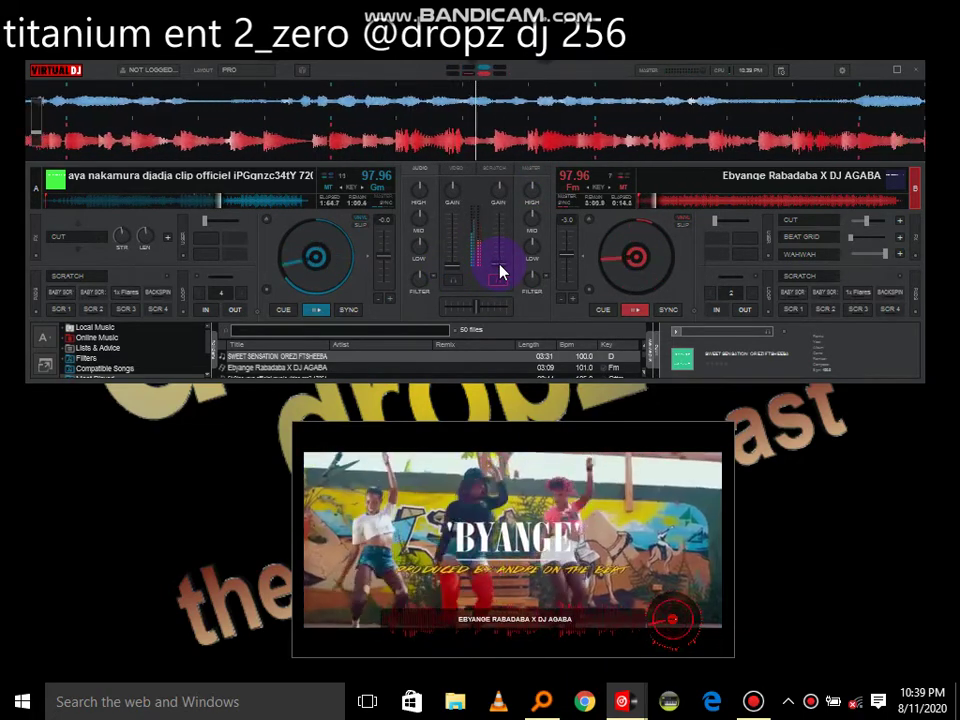
Step: Search the files for "vype" and load Cindy Sanyu & Vyper Ranking - Tebimala onto deck A
click(541, 701)
click(333, 142)
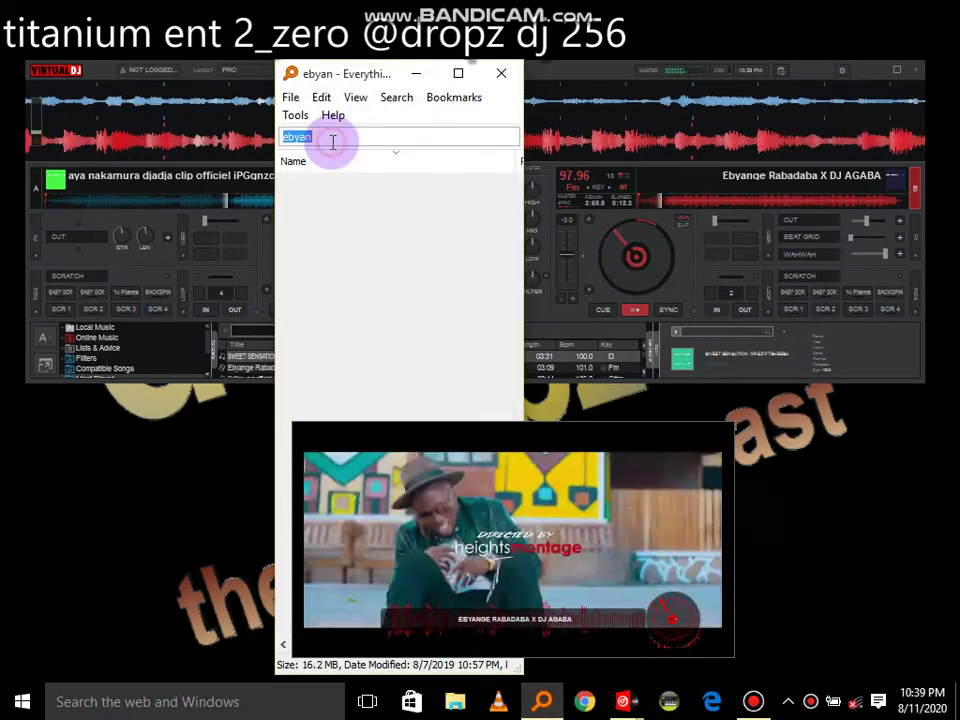
key(Return)
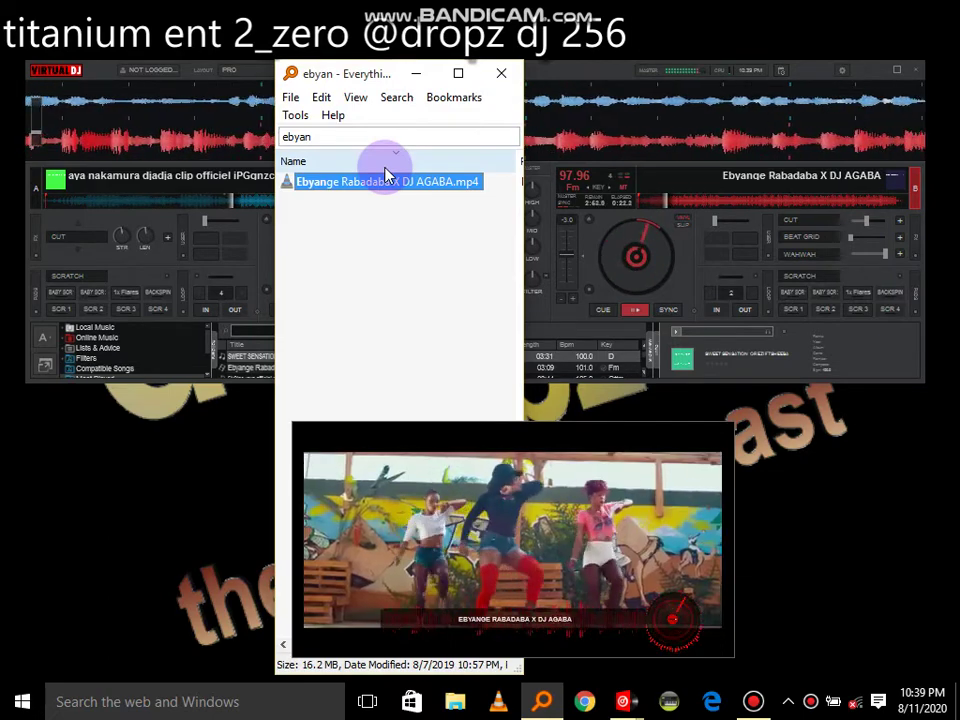
double_click(334, 141)
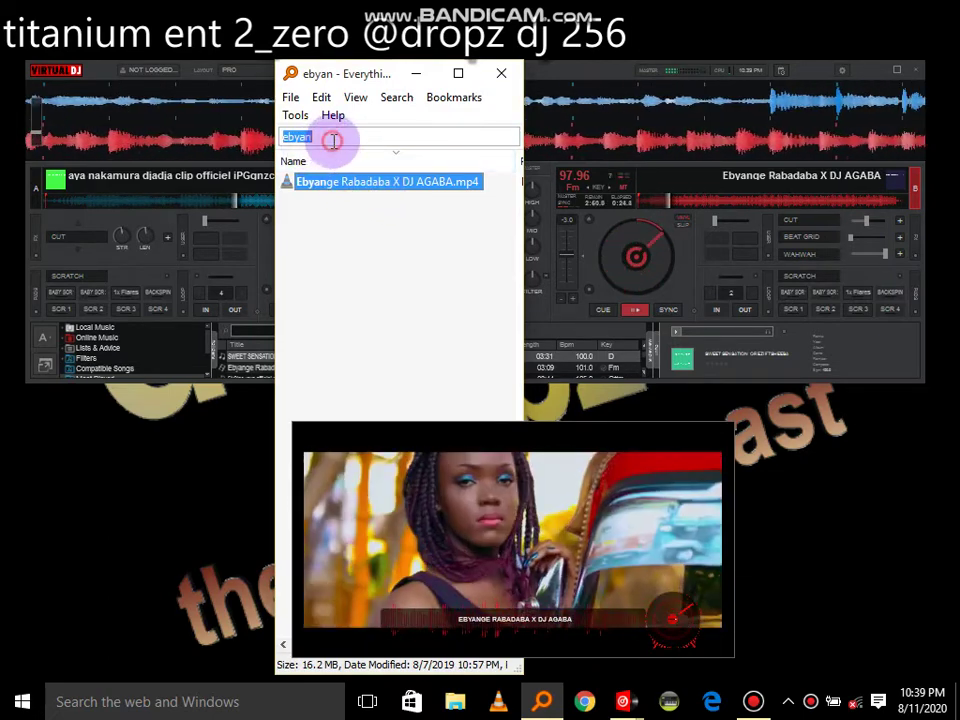
text(vype)
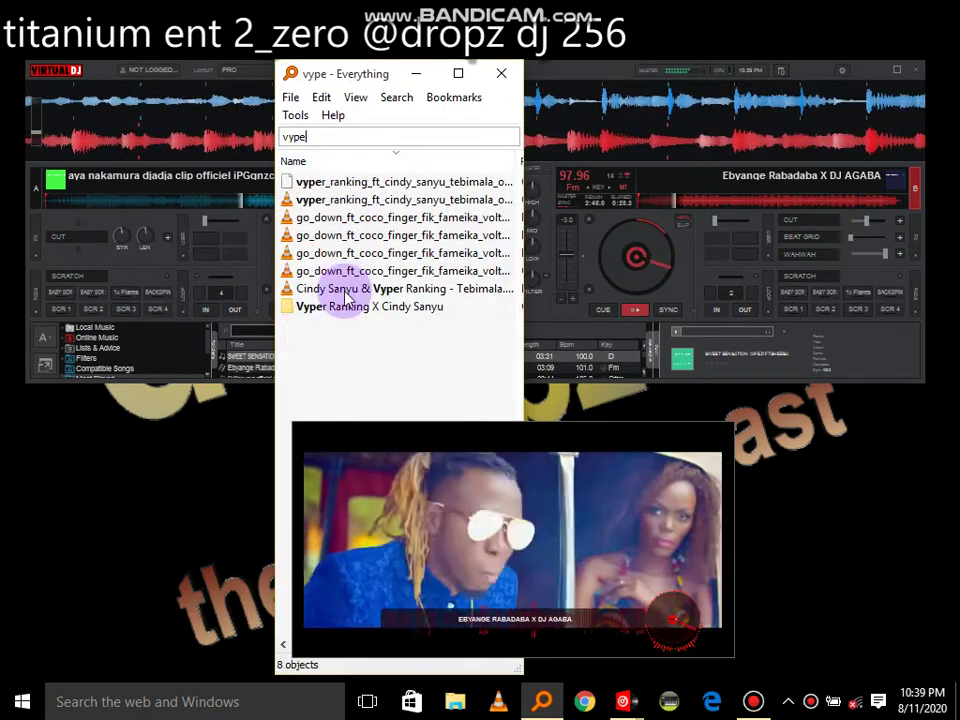
drag(313, 290, 193, 274)
click(274, 276)
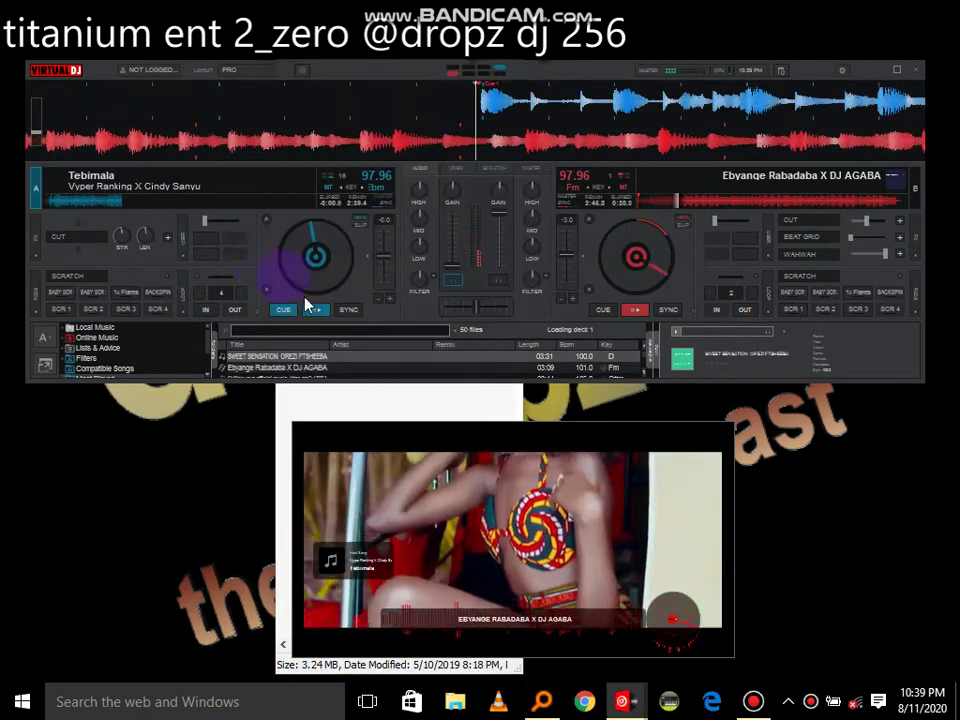
Step: Cut deck B's volume momentarily, bring both volume faders to full and set a 4-beat loop at Tebimala's start on deck A
drag(487, 265, 506, 272)
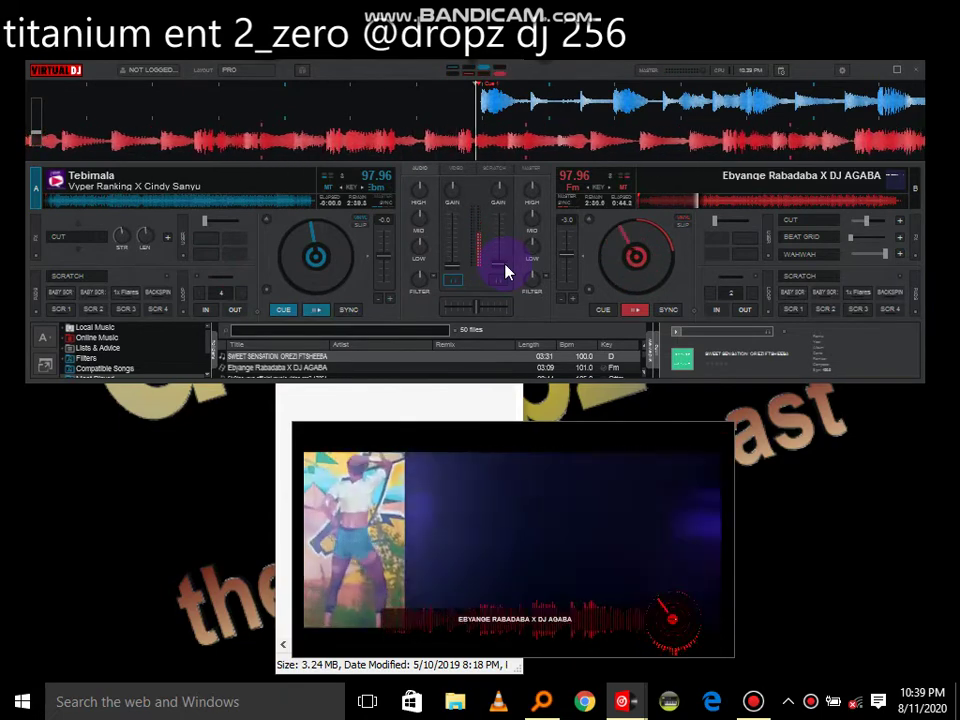
drag(507, 272, 450, 165)
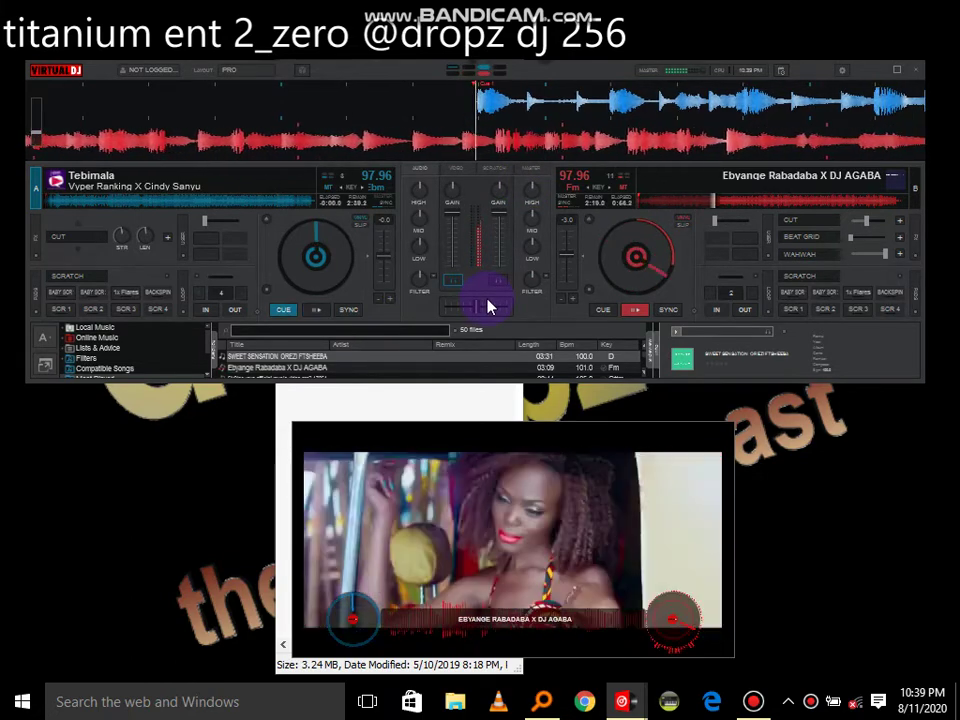
key(l)
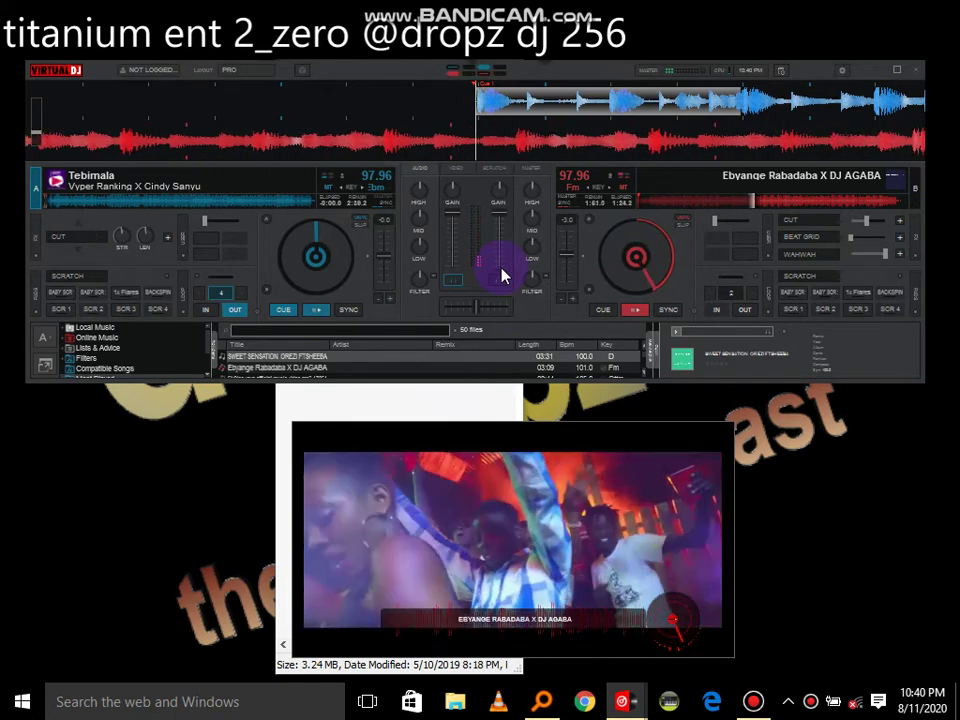
Step: Start Tebimala on deck A, return deck B to its cue point and reset deck B's low EQ and filter to neutral
key(space)
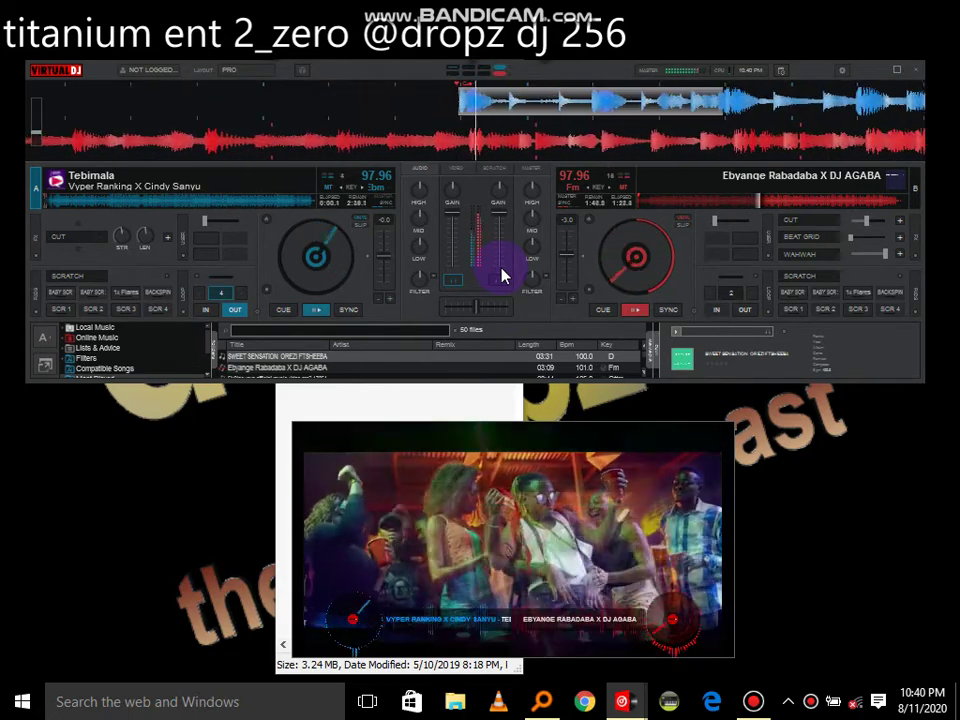
key(space)
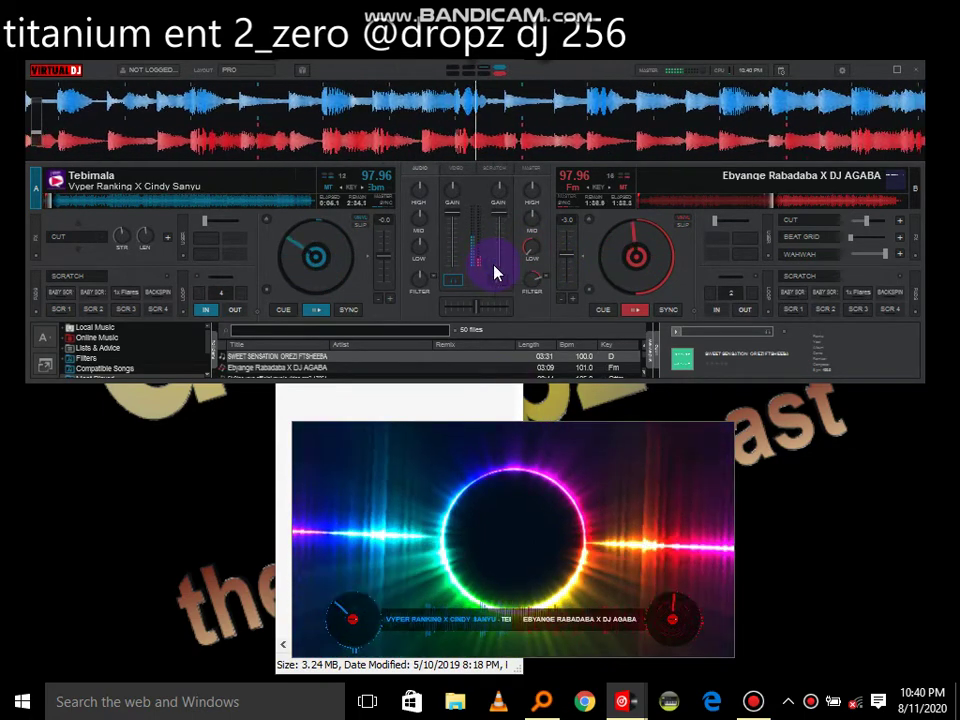
click(605, 312)
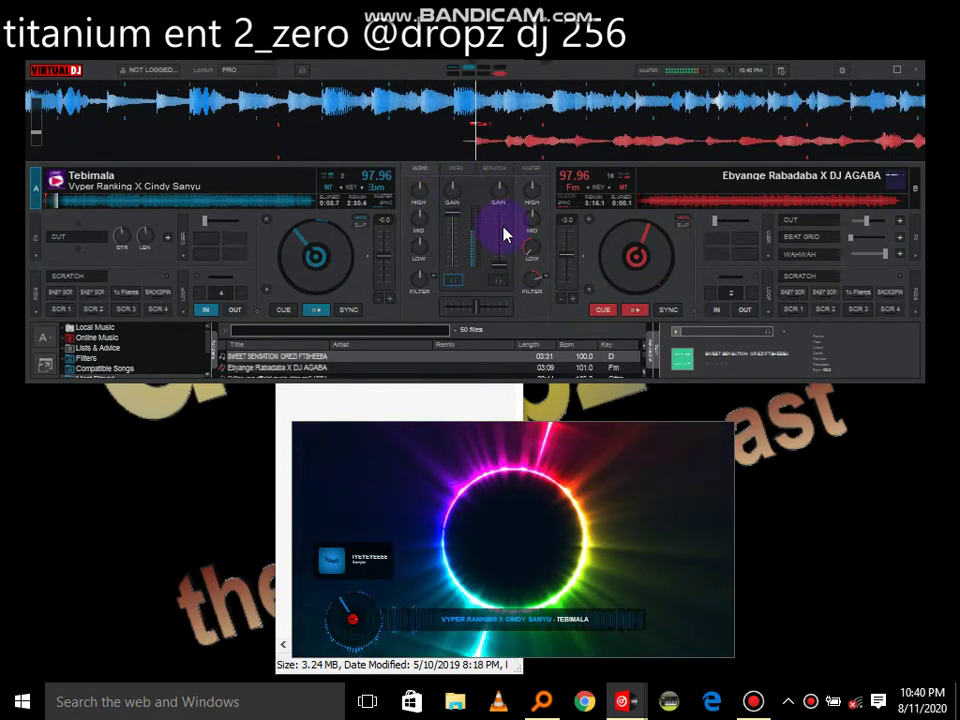
right_click(522, 243)
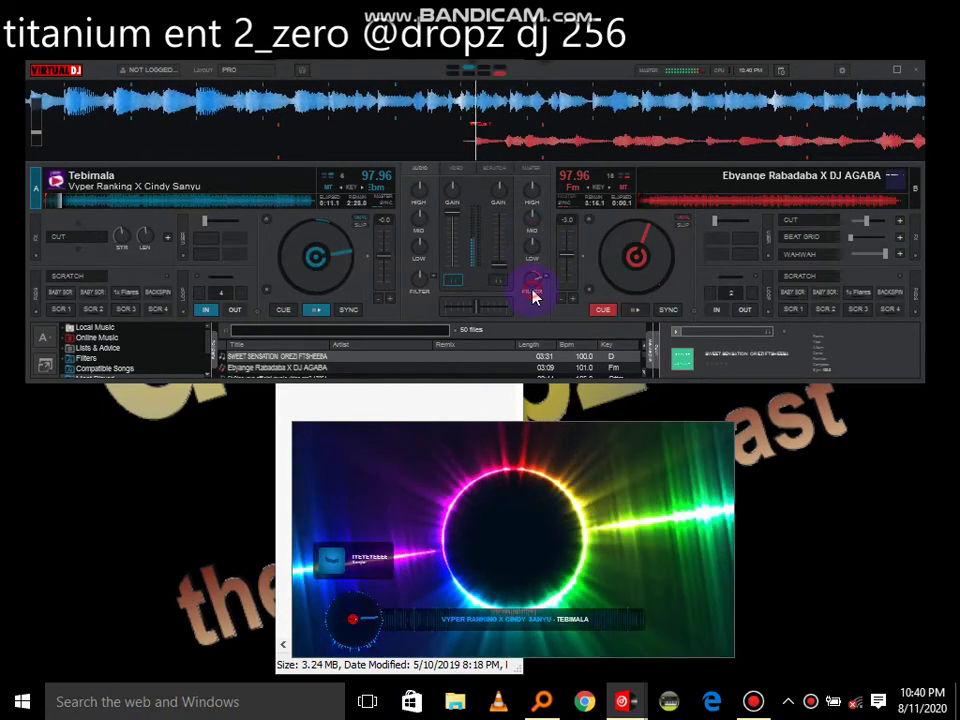
Step: Search the files for "anton", clear the query and minimize the file search window
click(541, 701)
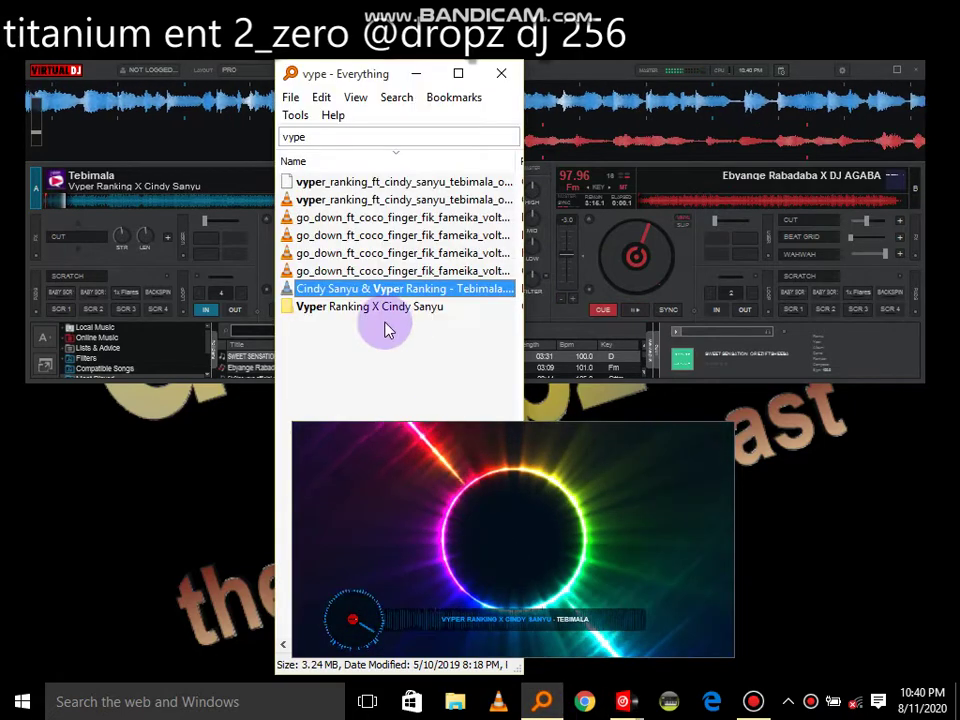
click(343, 146)
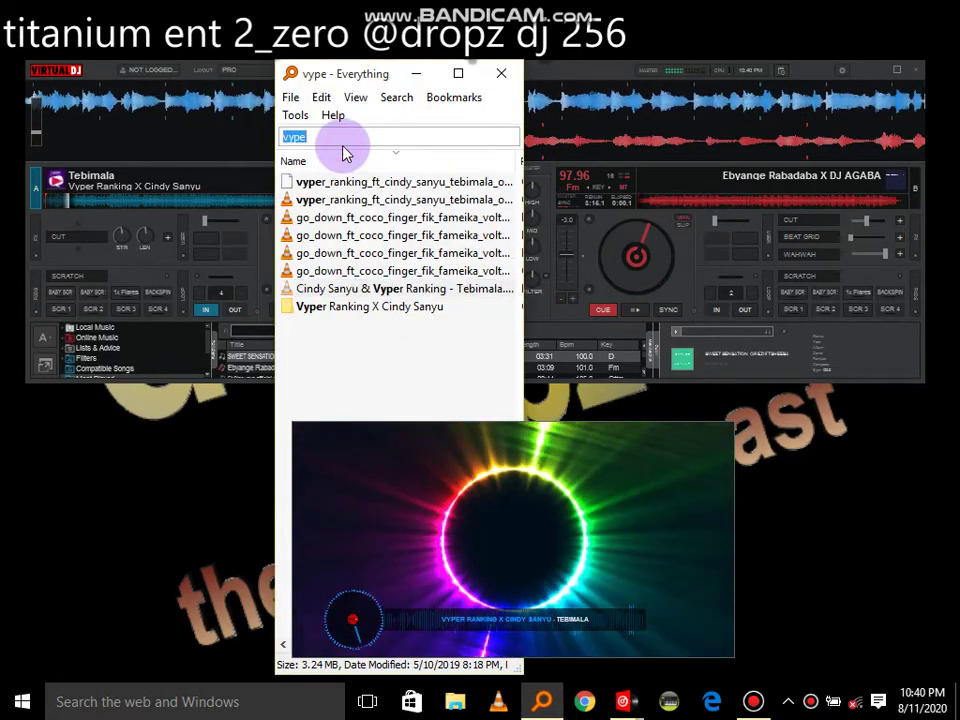
text(a)
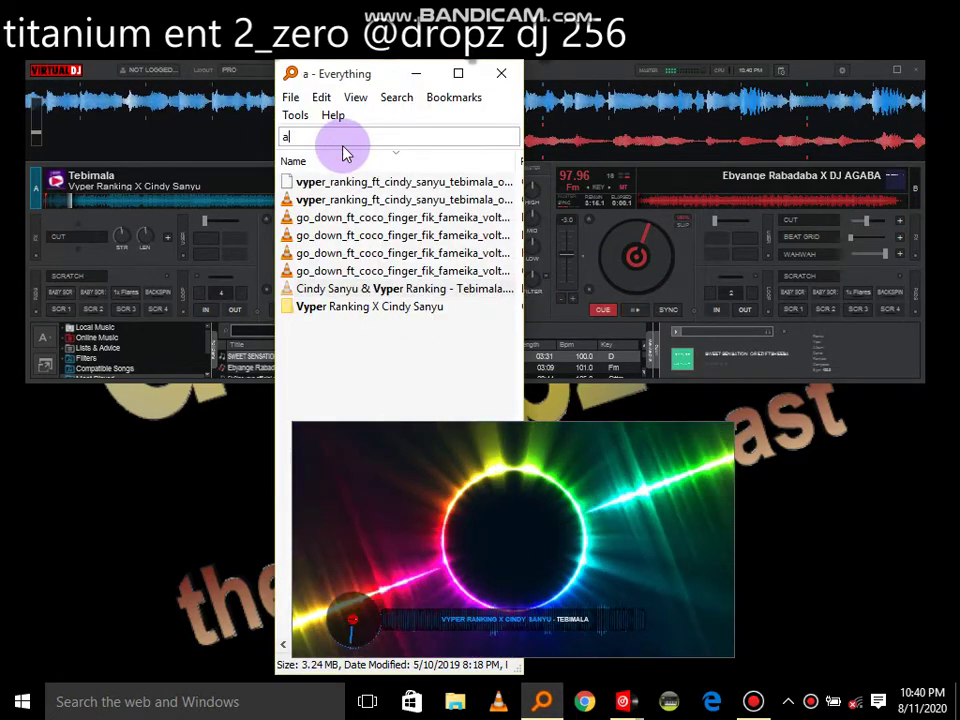
text(nton)
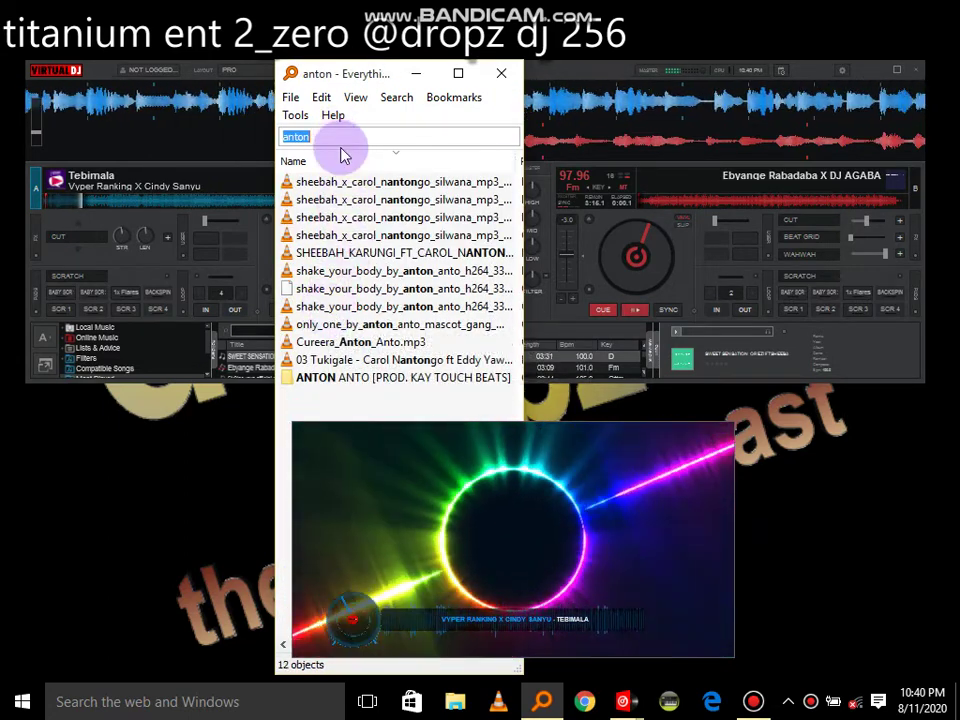
key(BackSpace)
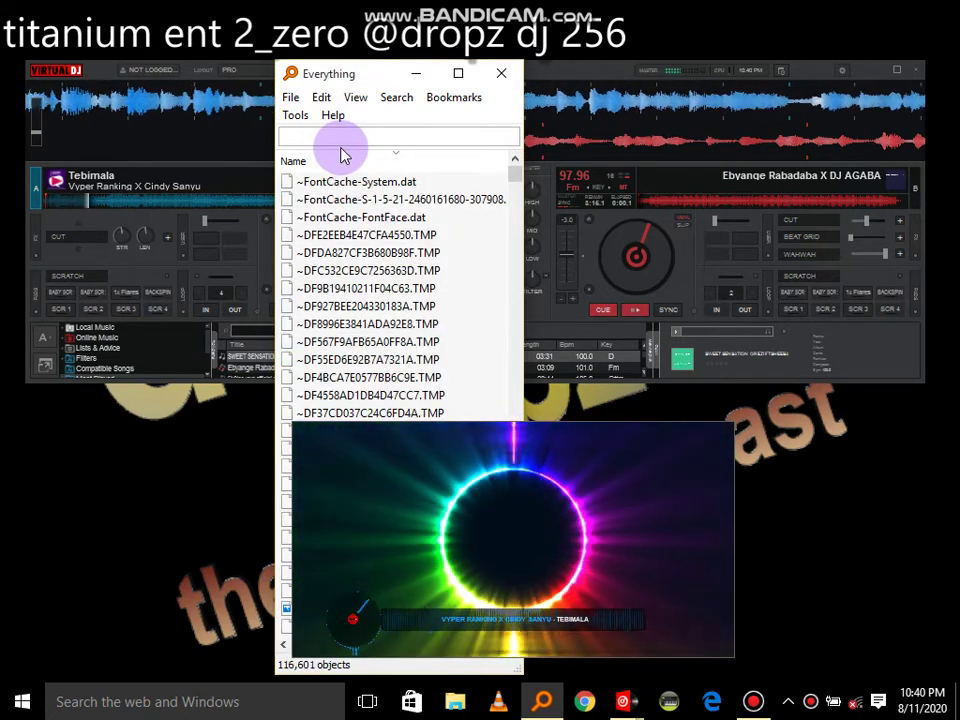
click(432, 77)
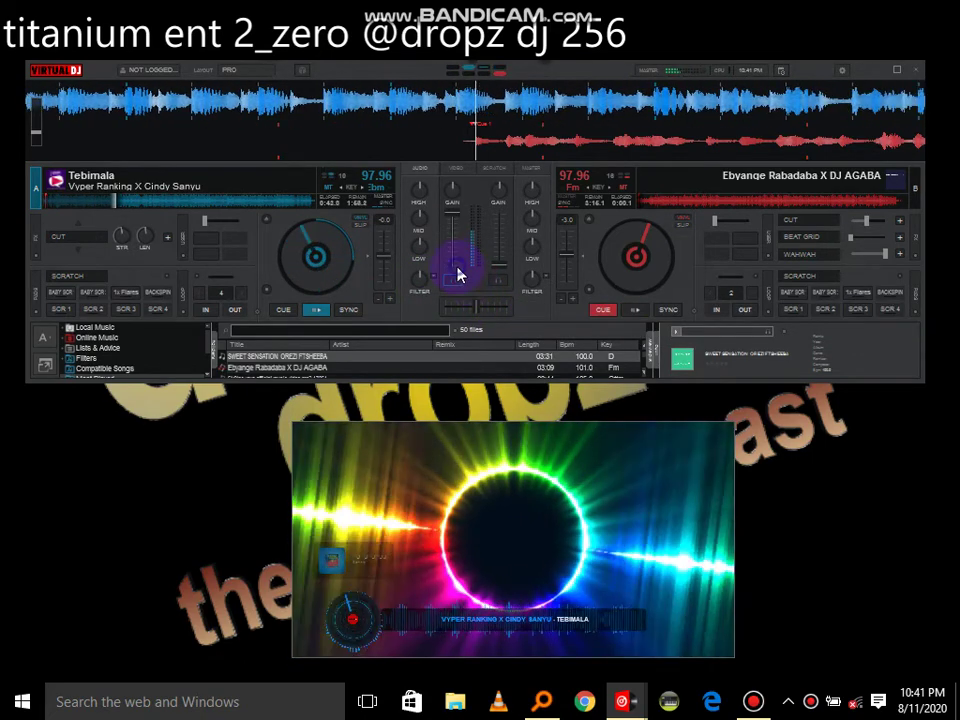
Step: Bring up the file search window, search the files for "cind" and clear the query
click(541, 703)
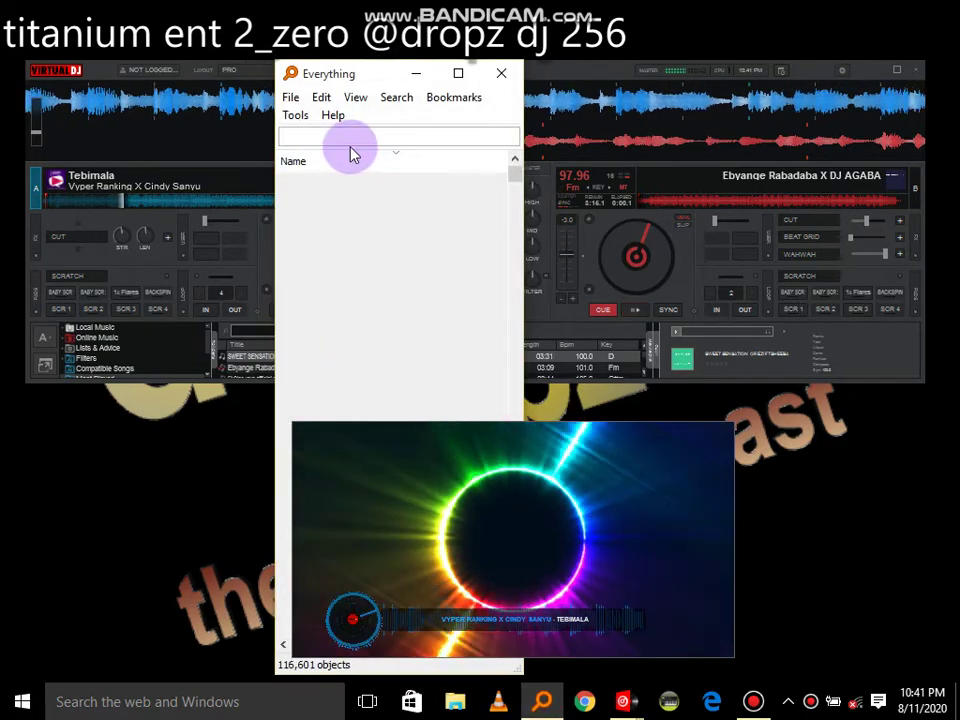
text(cin)
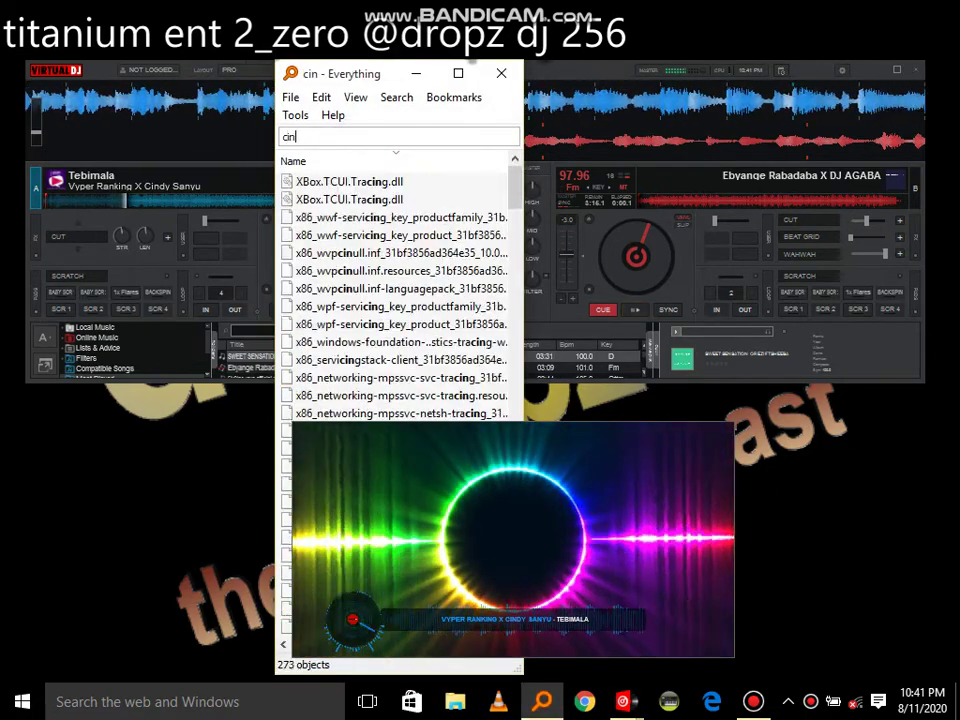
text(d)
key(BackSpace)
key(BackSpace)
key(BackSpace)
key(BackSpace)
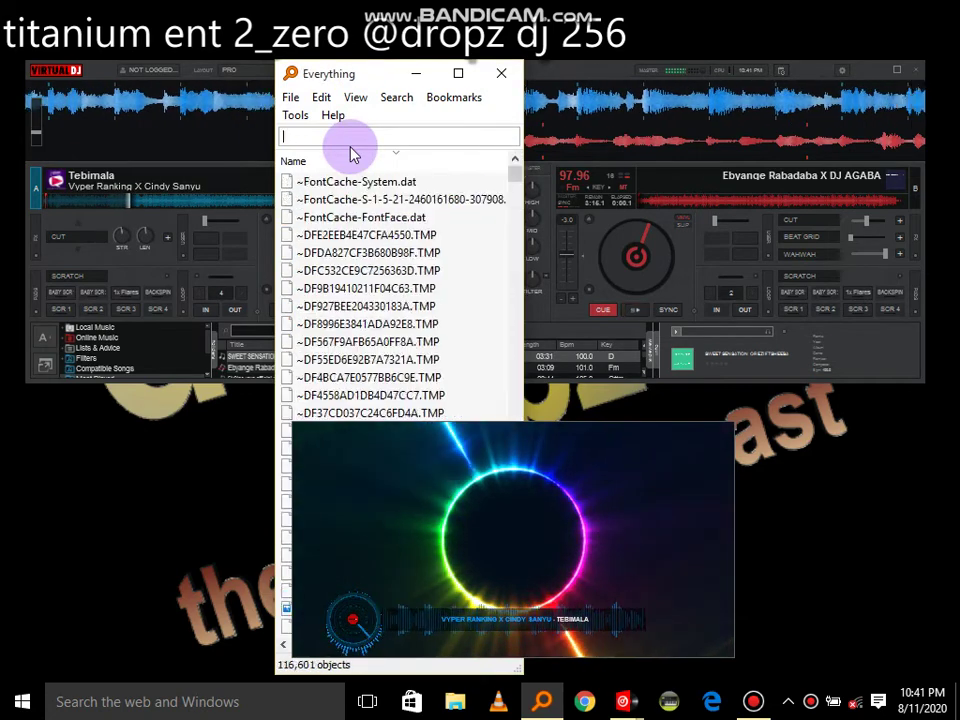
Step: Search the files for "david gue", load David Guetta Bebe Rexha J Balvin Say My Name onto deck B and sync it to deck A
text(davi)
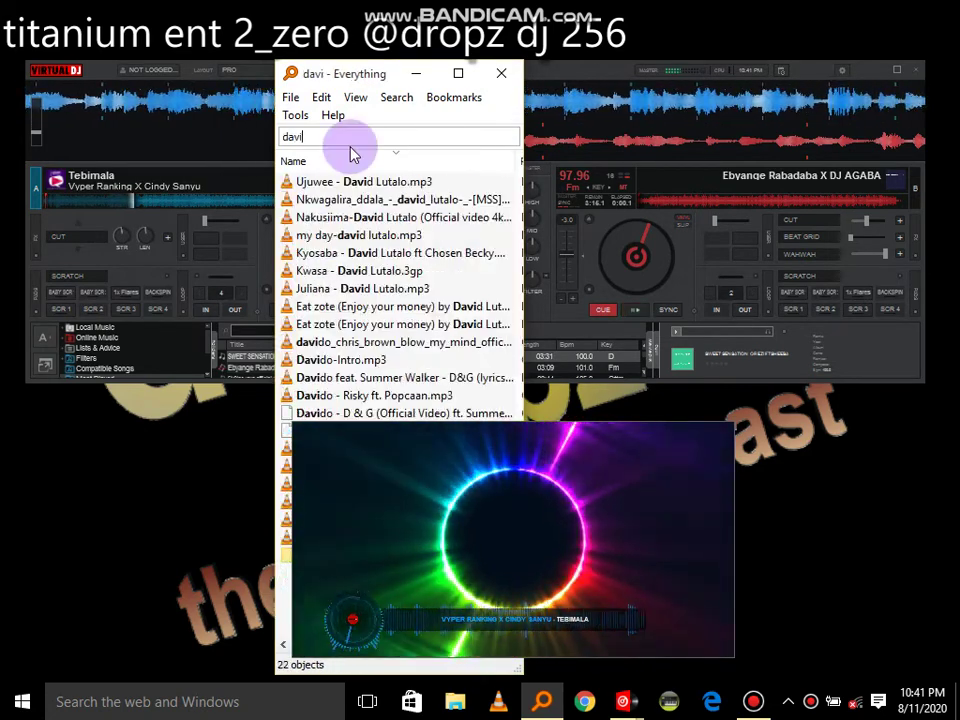
text(d gue)
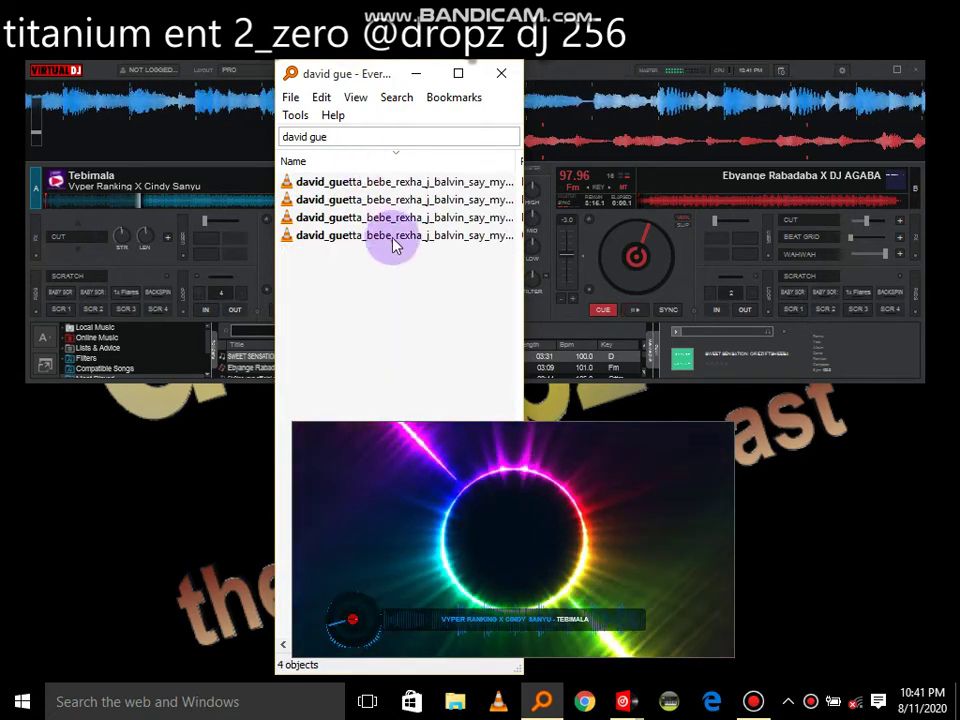
drag(645, 220, 642, 218)
click(668, 309)
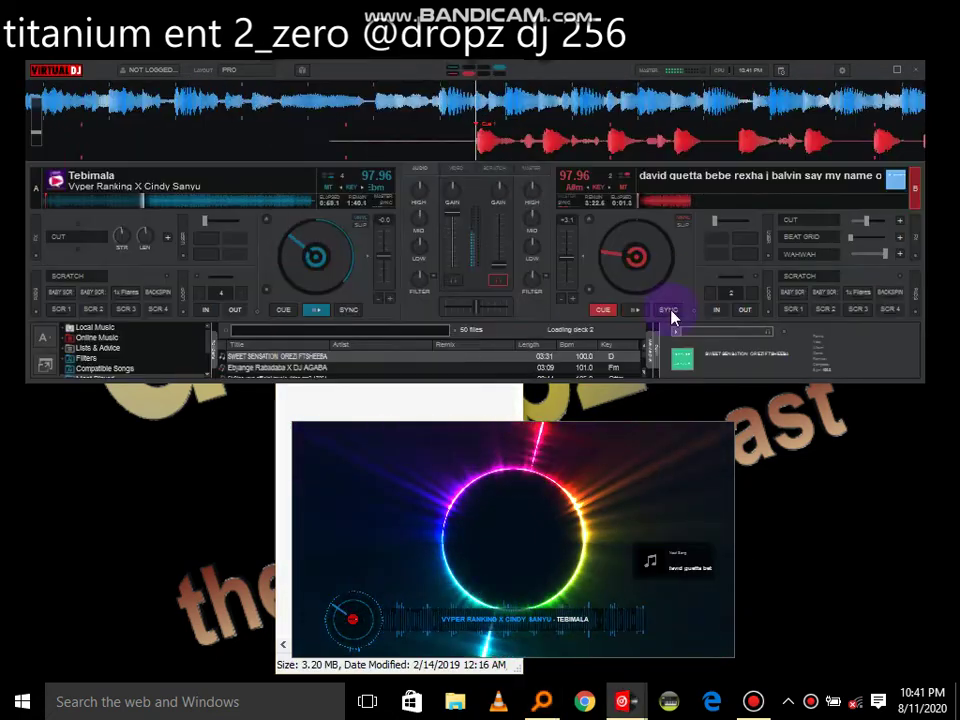
Step: Blend from deck A to deck B by raising deck B's volume to full, sweeping deck A's filter and lowering deck A's volume to zero
click(459, 276)
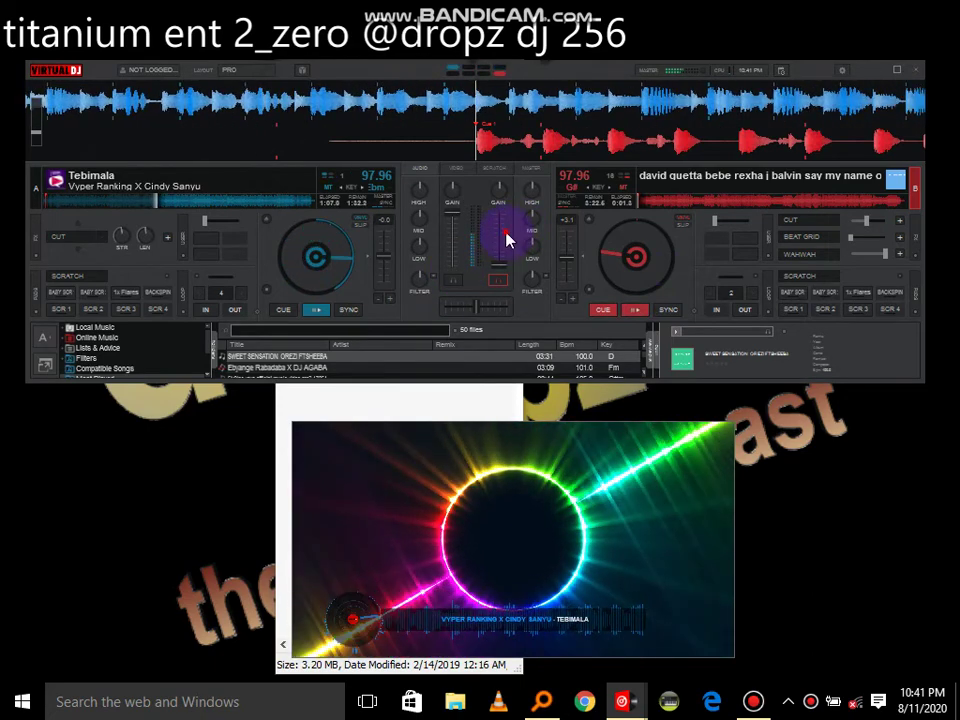
drag(499, 263, 495, 118)
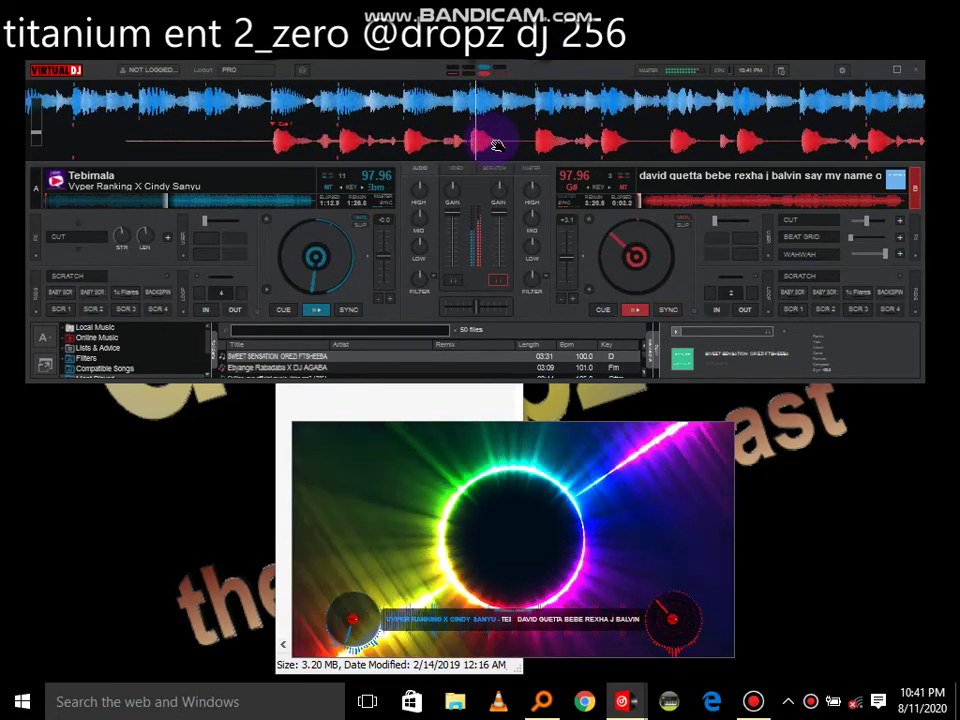
drag(425, 287, 454, 268)
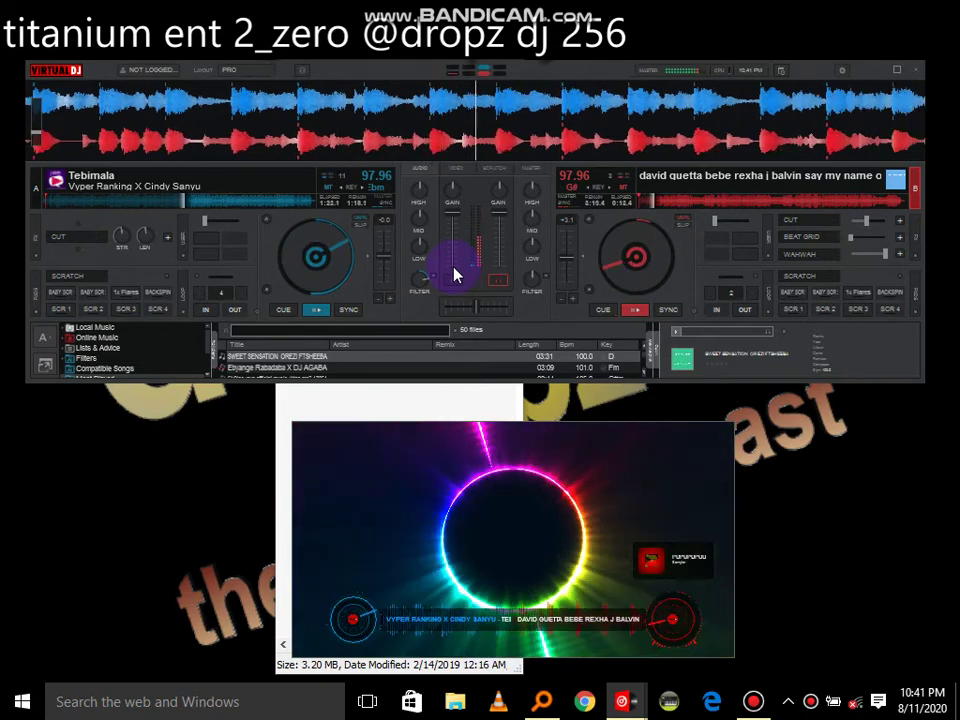
click(454, 267)
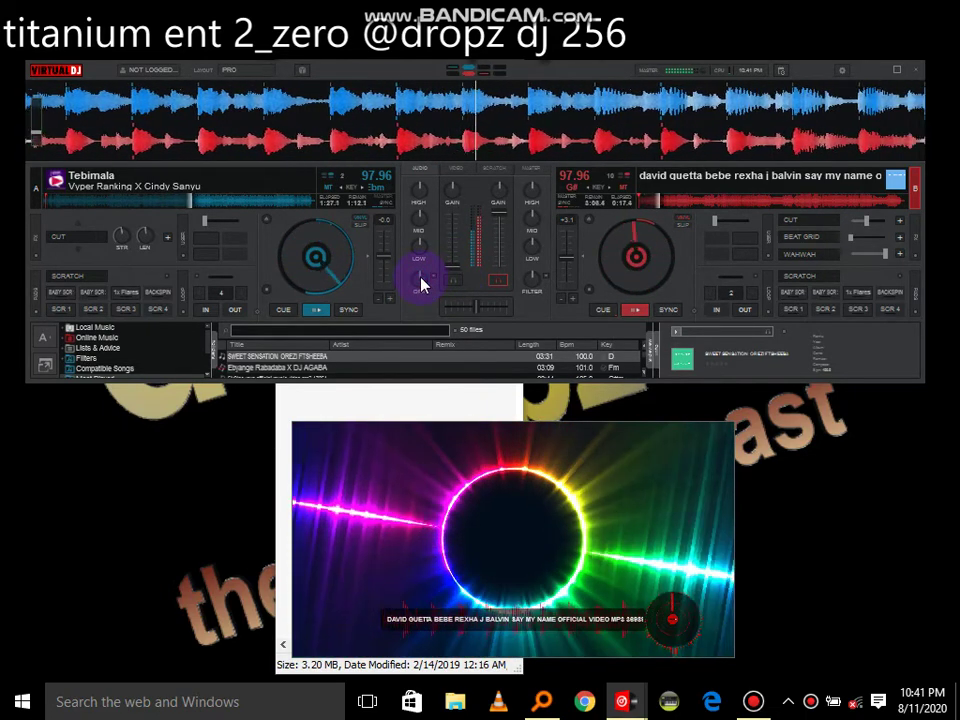
Step: Restart Say My Name from its first cue on deck B and cut deck B's volume momentarily during playback
key(space)
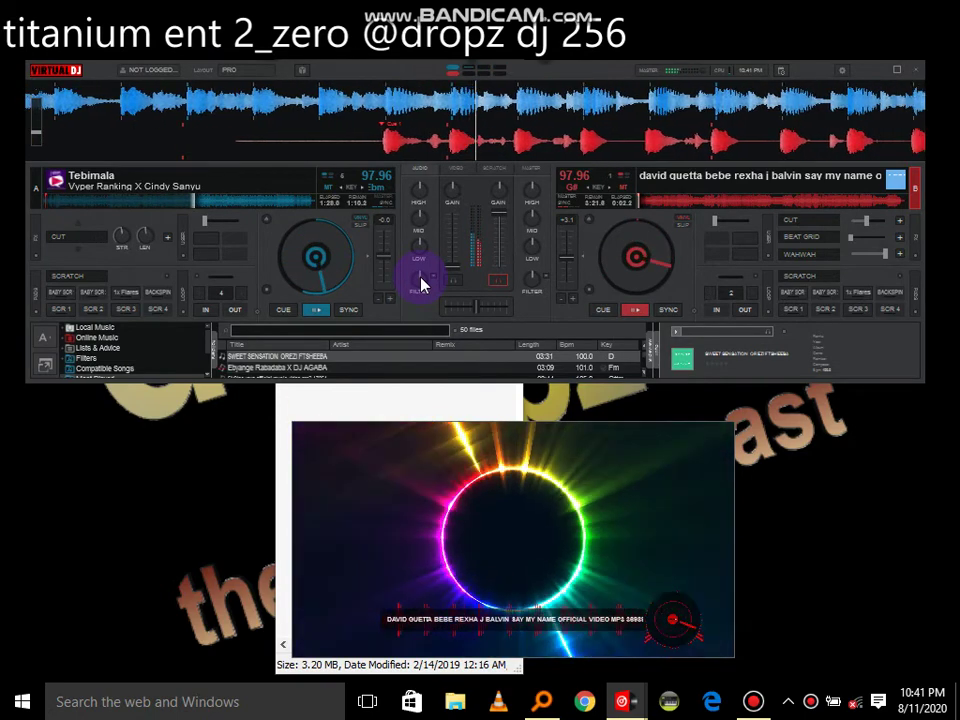
key(space)
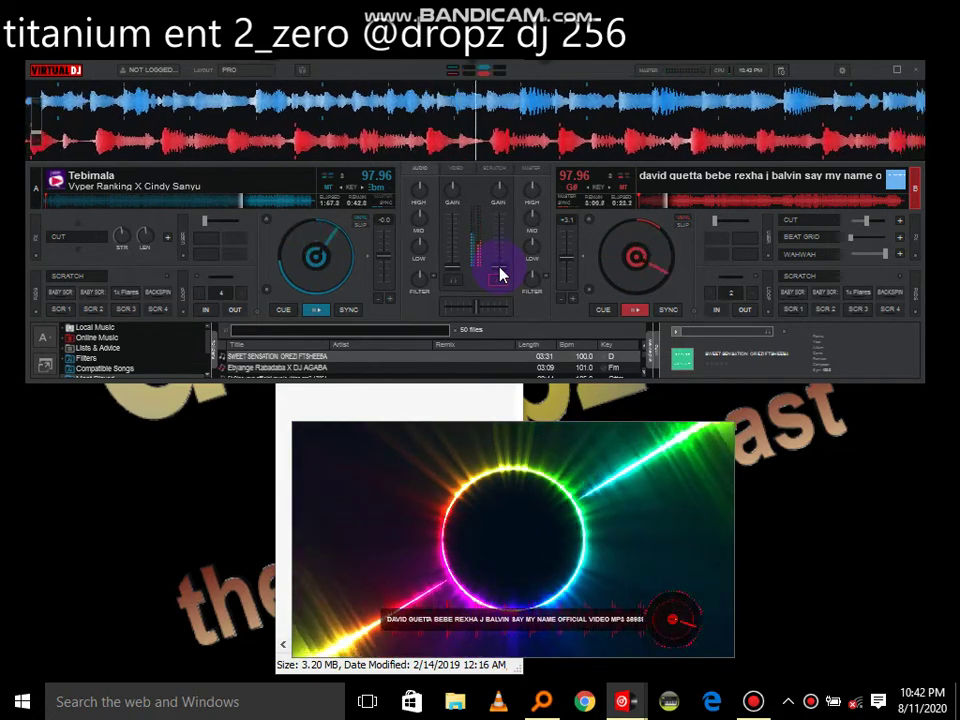
mouse_move(501, 275)
mouse_down()
mouse_move(497, 238)
mouse_move(497, 275)
mouse_up()
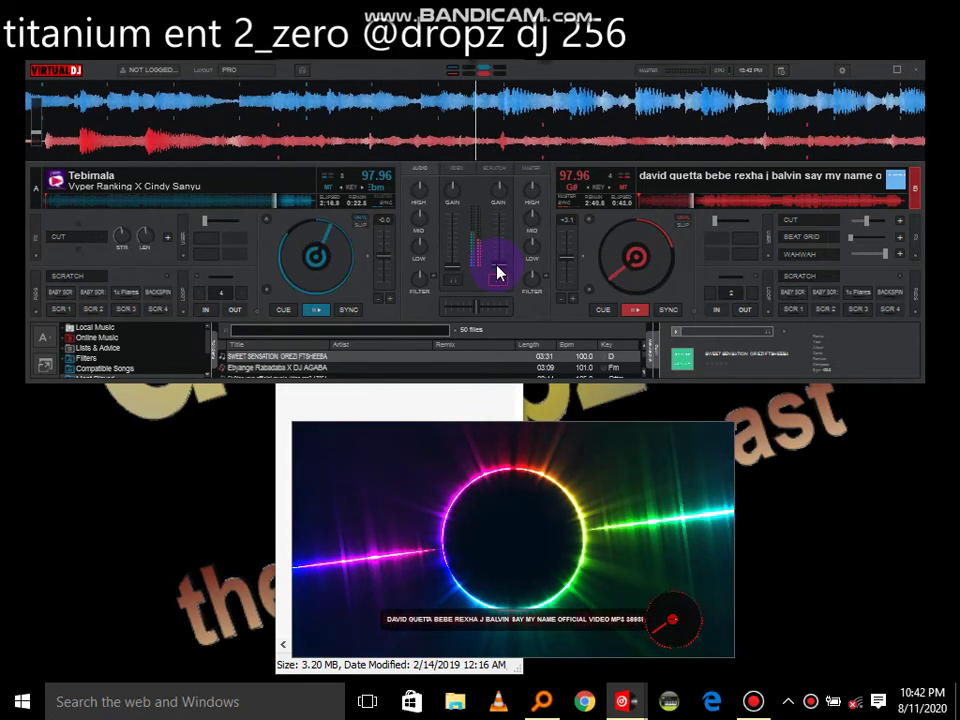
right_click(839, 12)
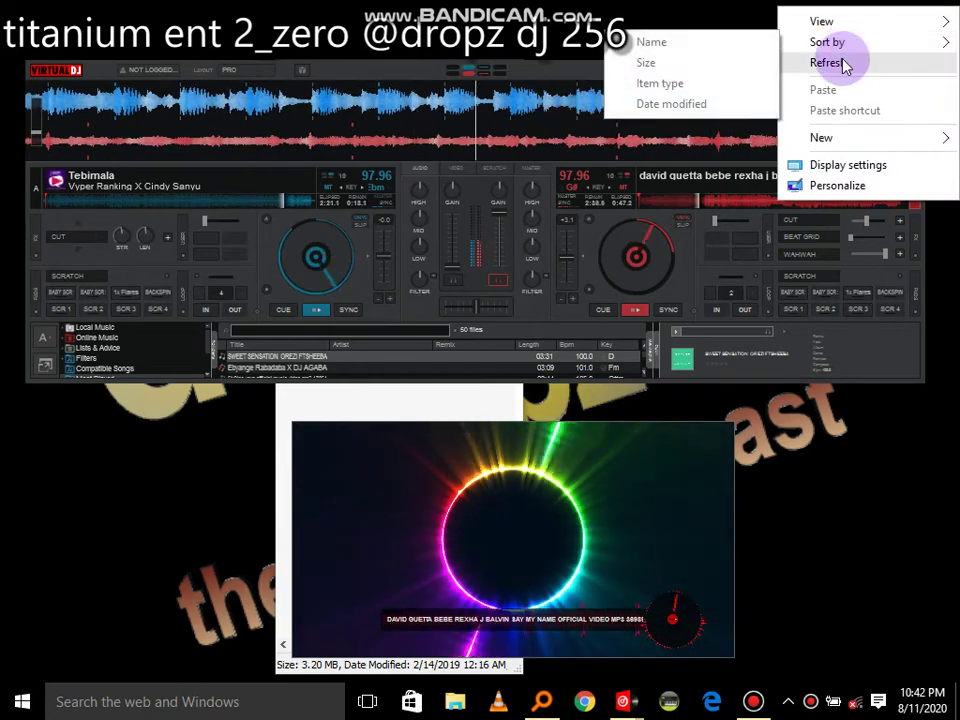
click(843, 63)
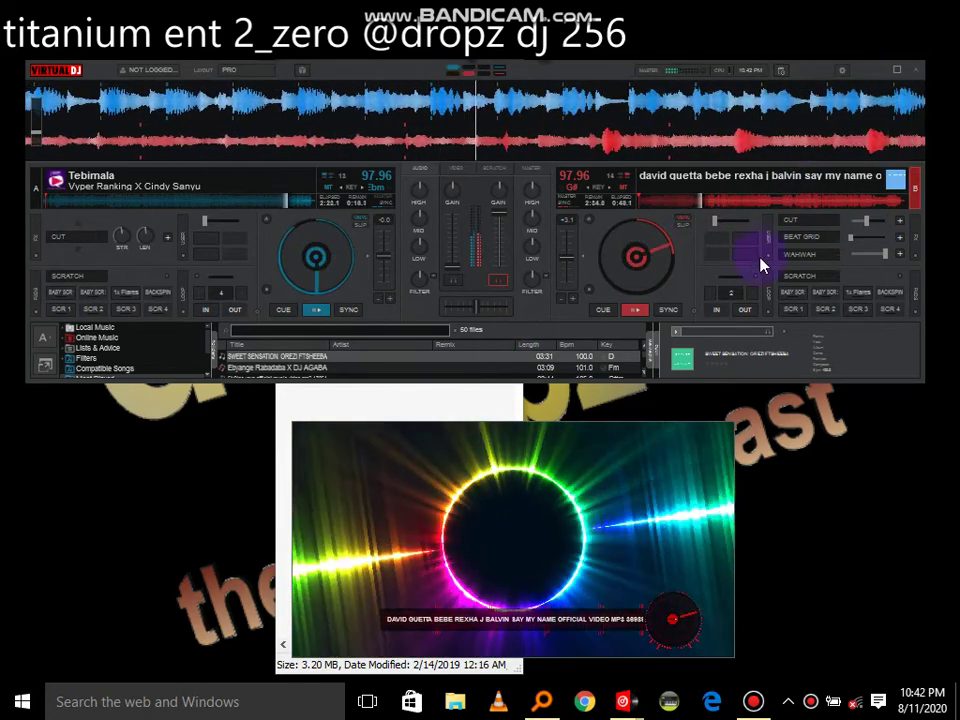
Step: Apply the Cut effect to deck B, raise its strength to 100% and switch the effect off again
click(803, 227)
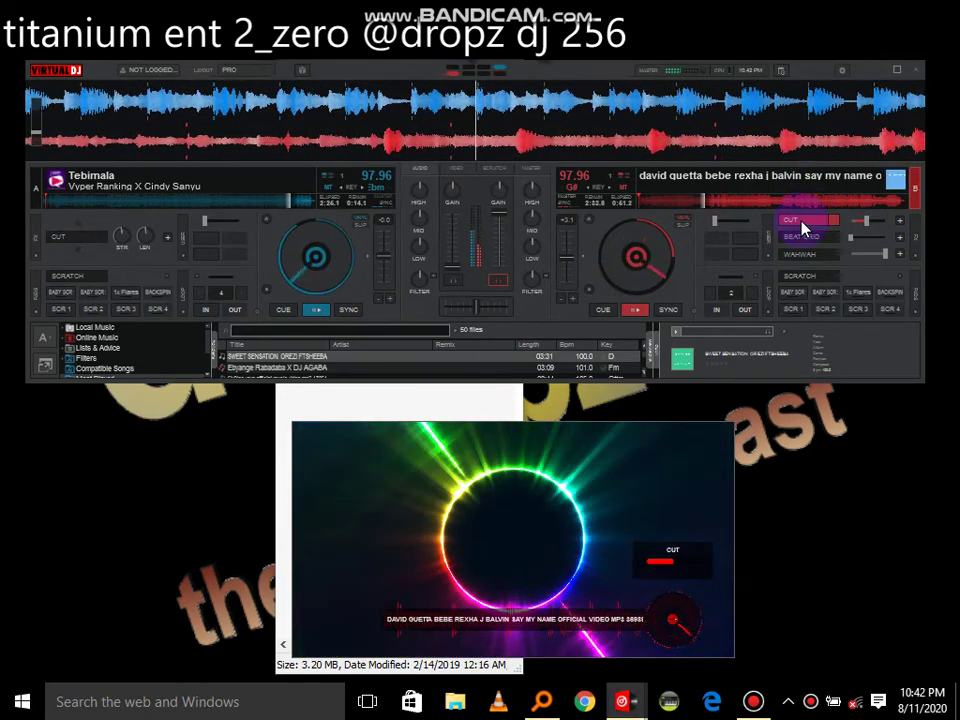
drag(864, 227, 886, 227)
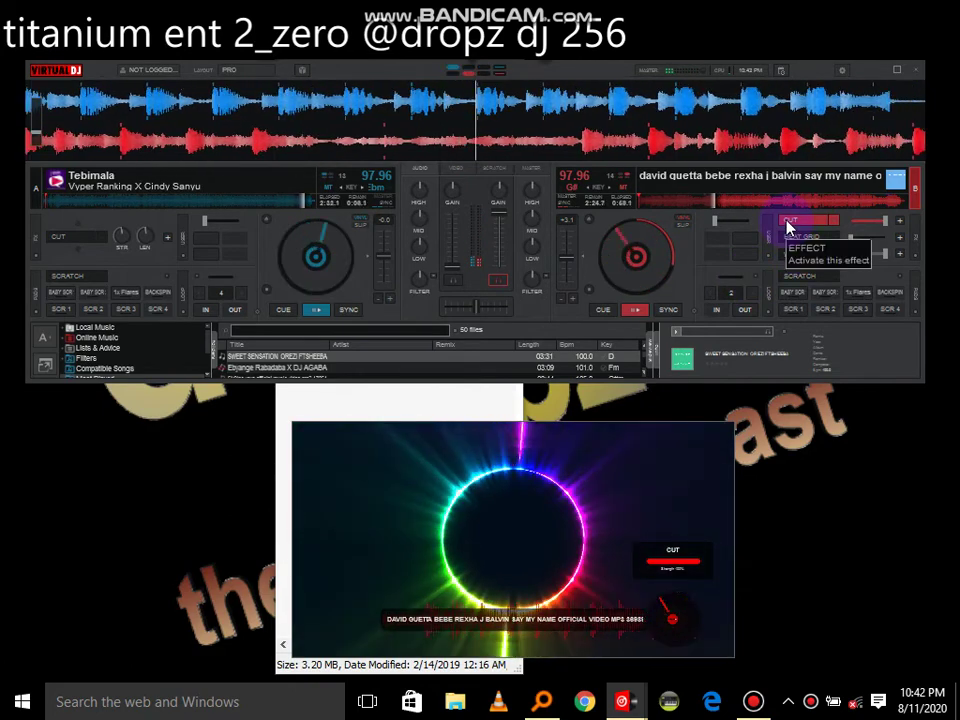
click(787, 224)
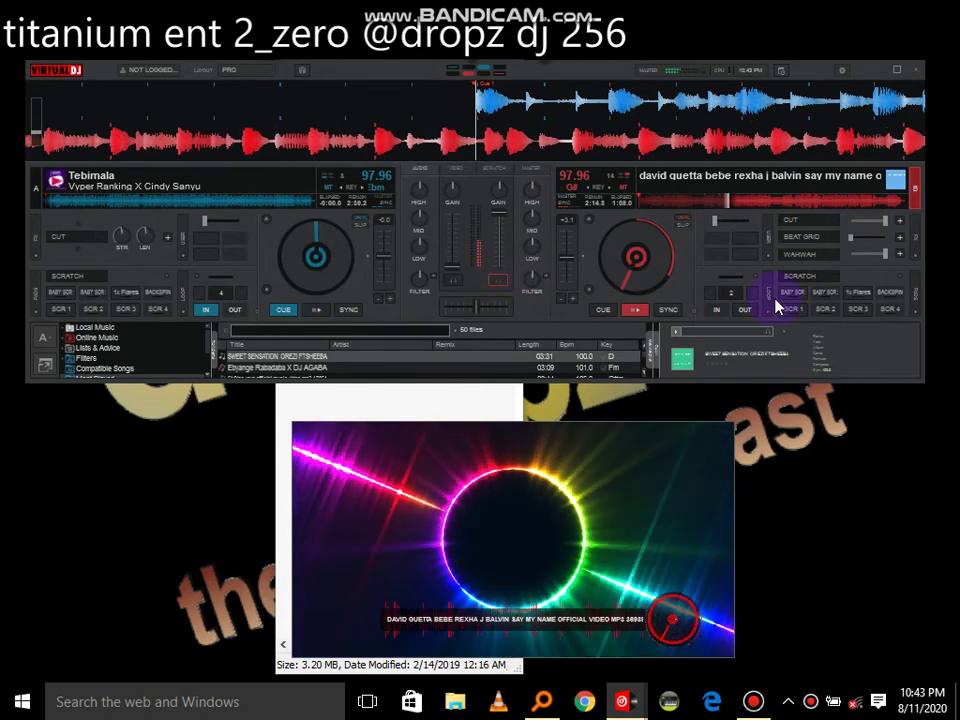
Step: Activate the Beat Grid effect on deck B and switch to the Bandicam recorder window
click(800, 238)
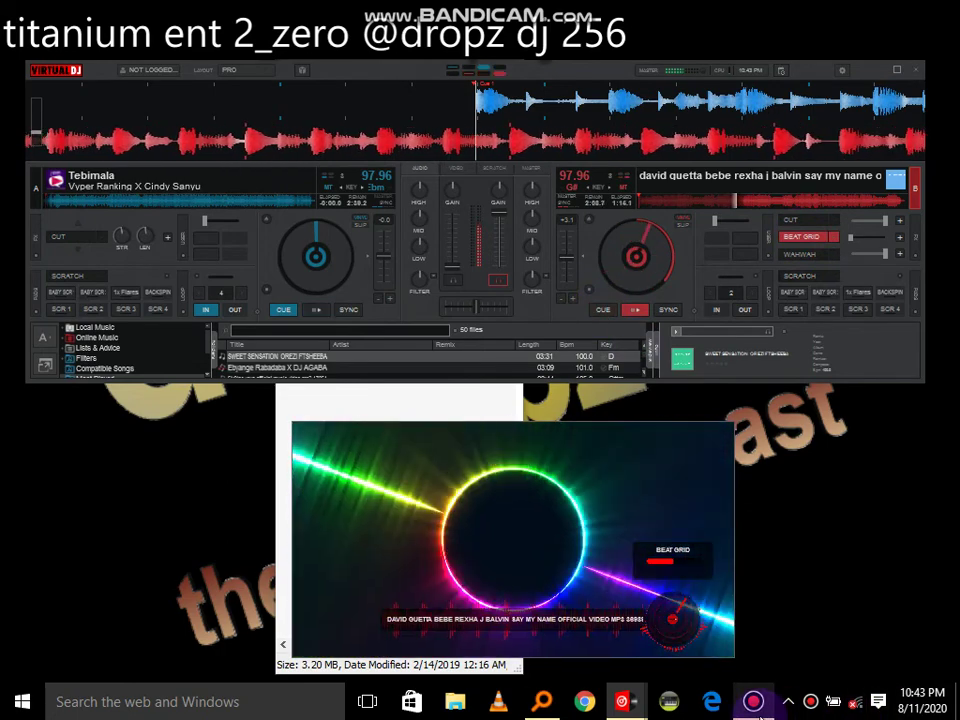
click(754, 702)
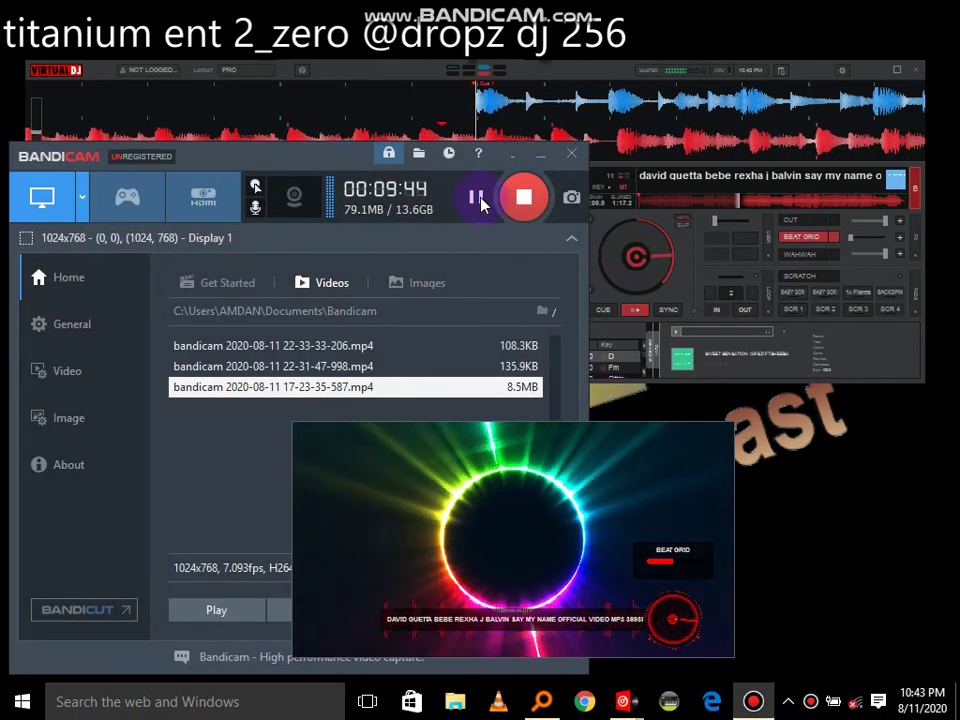